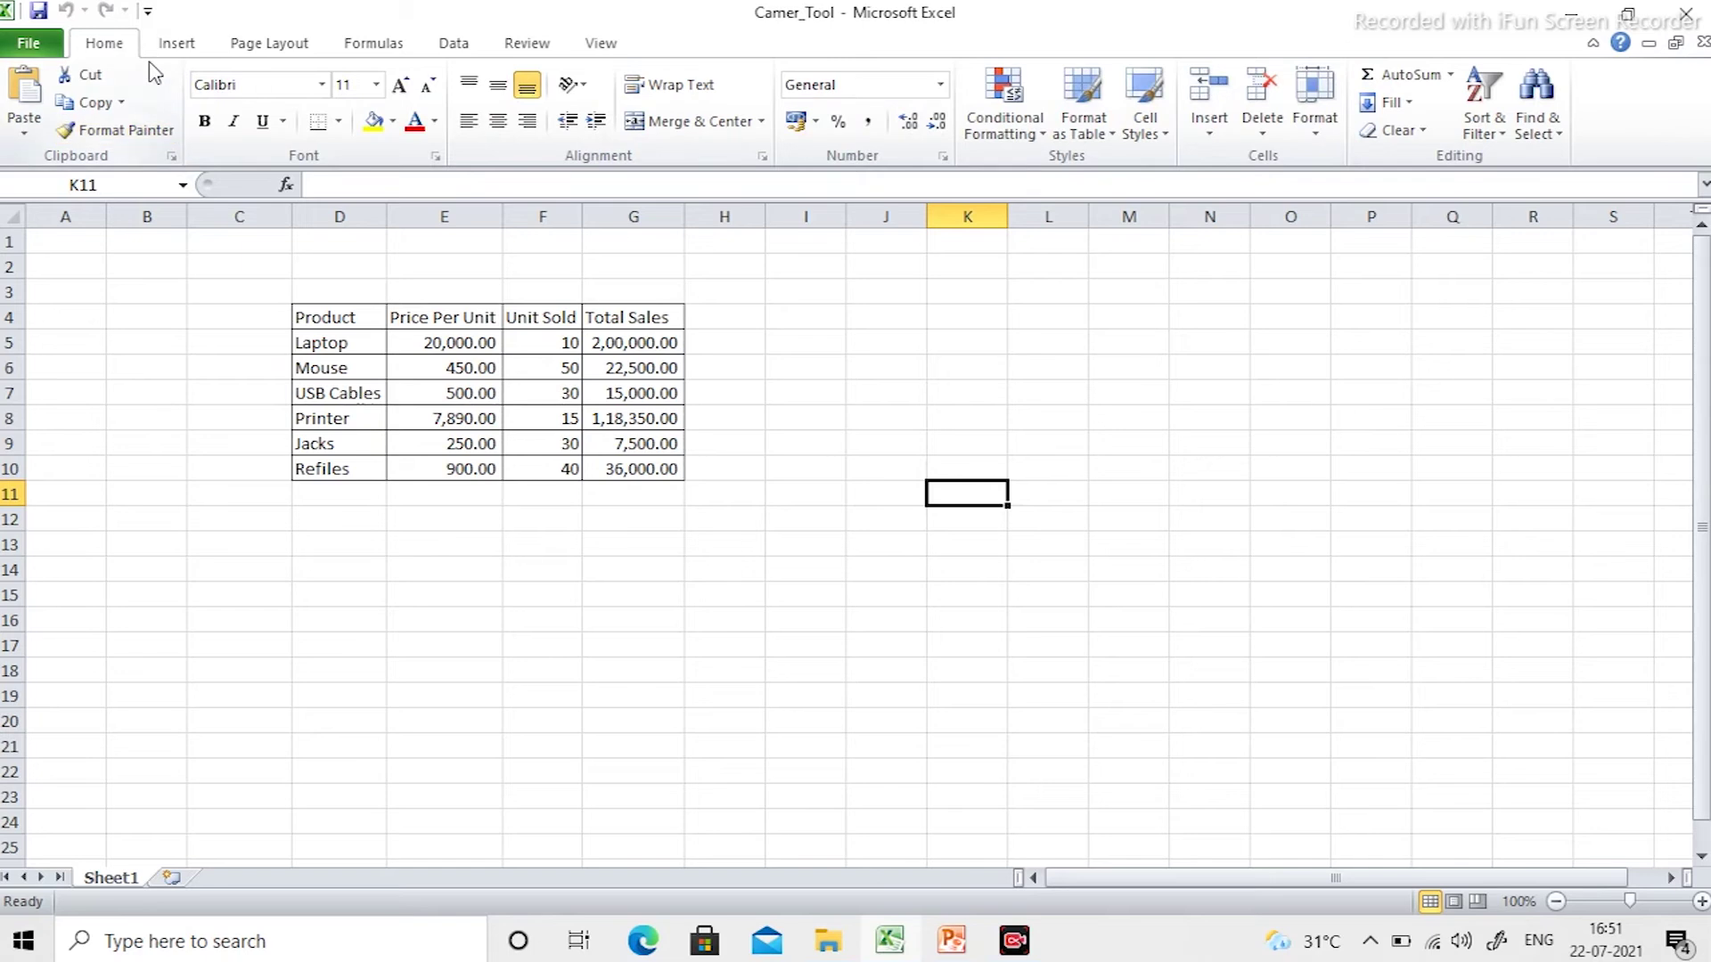
click(29, 43)
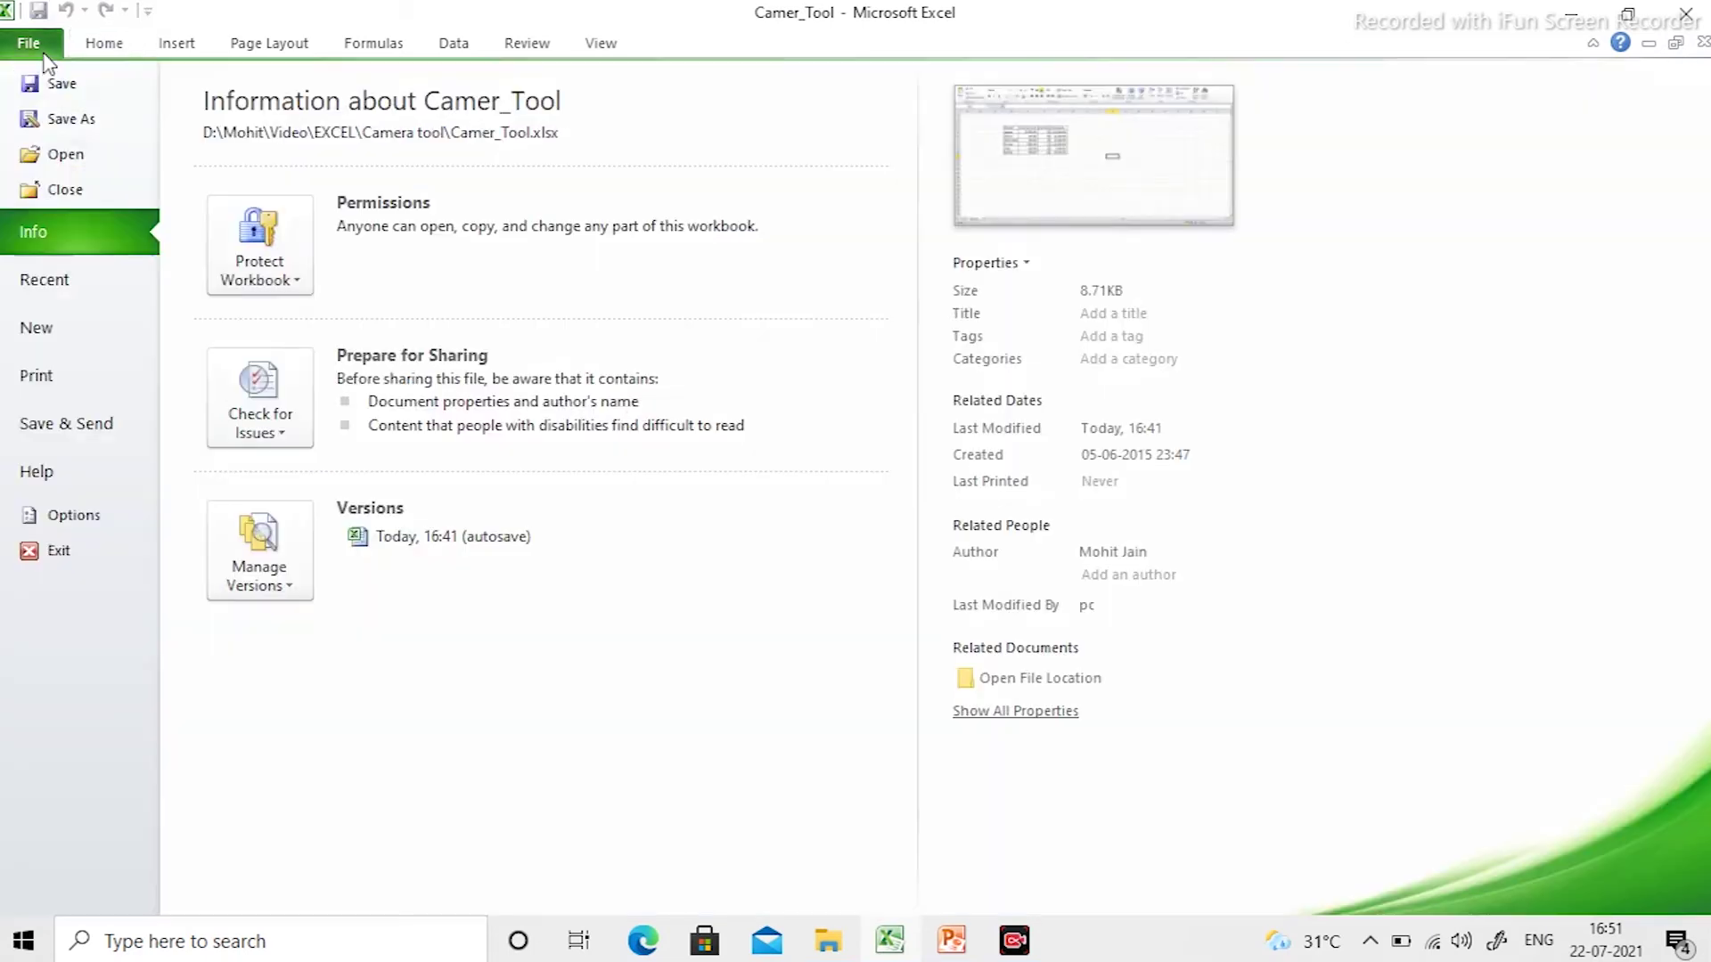
click(130, 524)
click(424, 355)
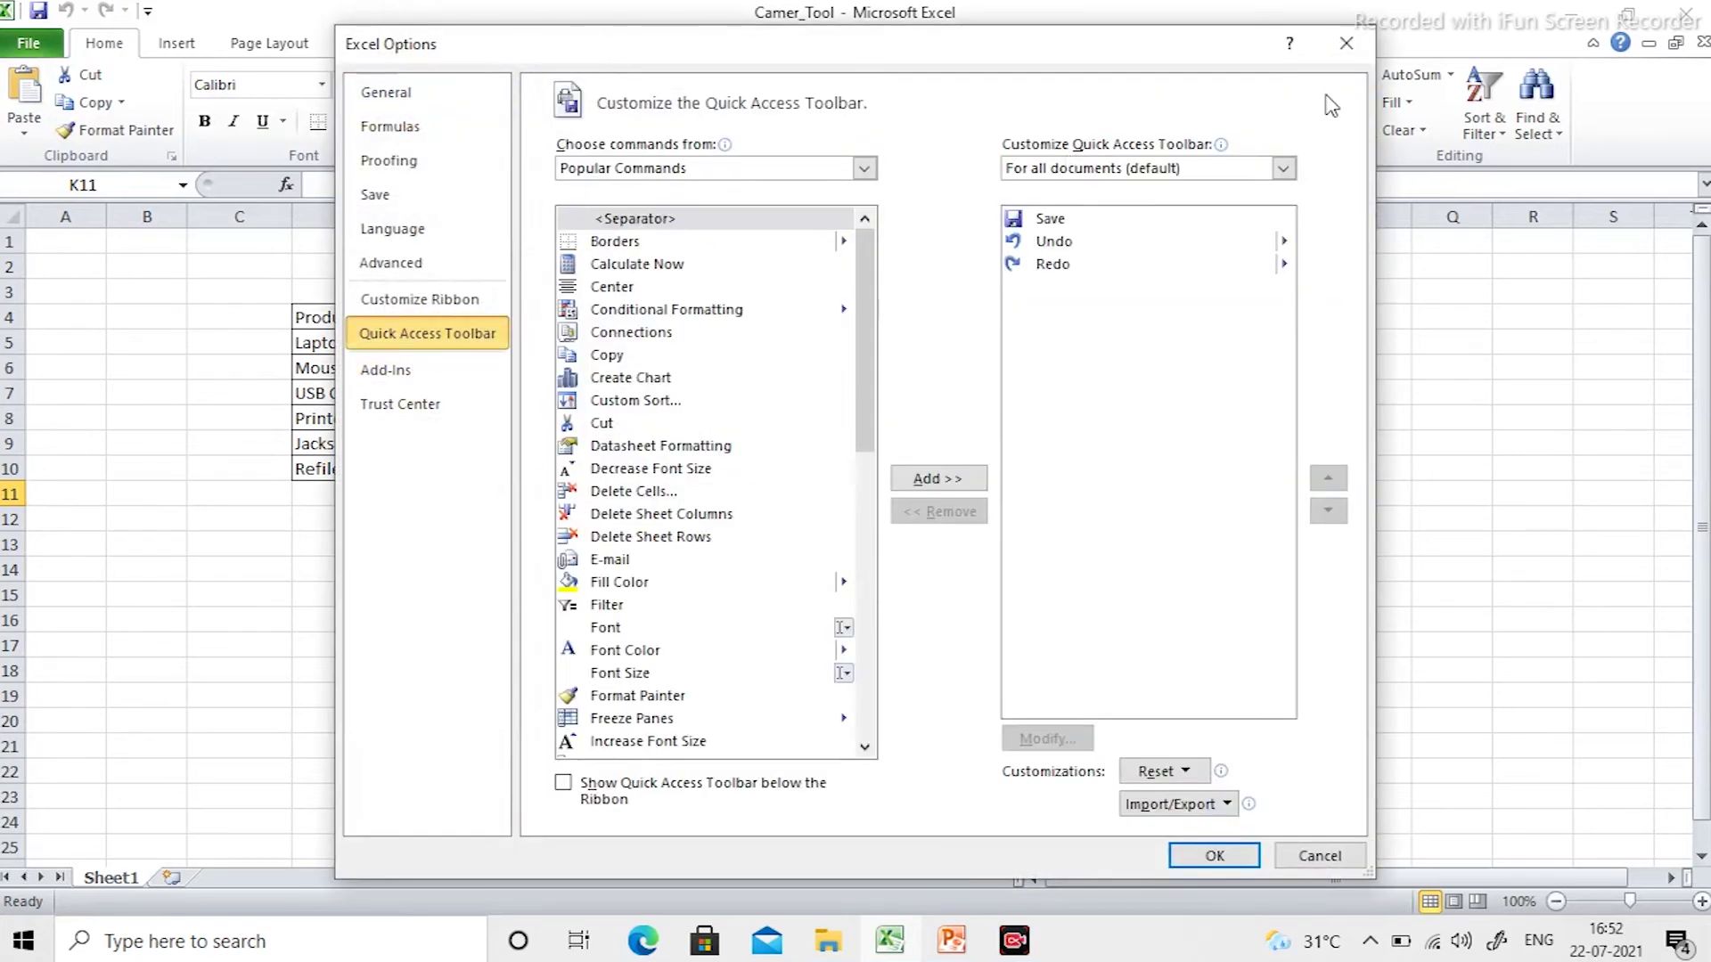
click(1347, 43)
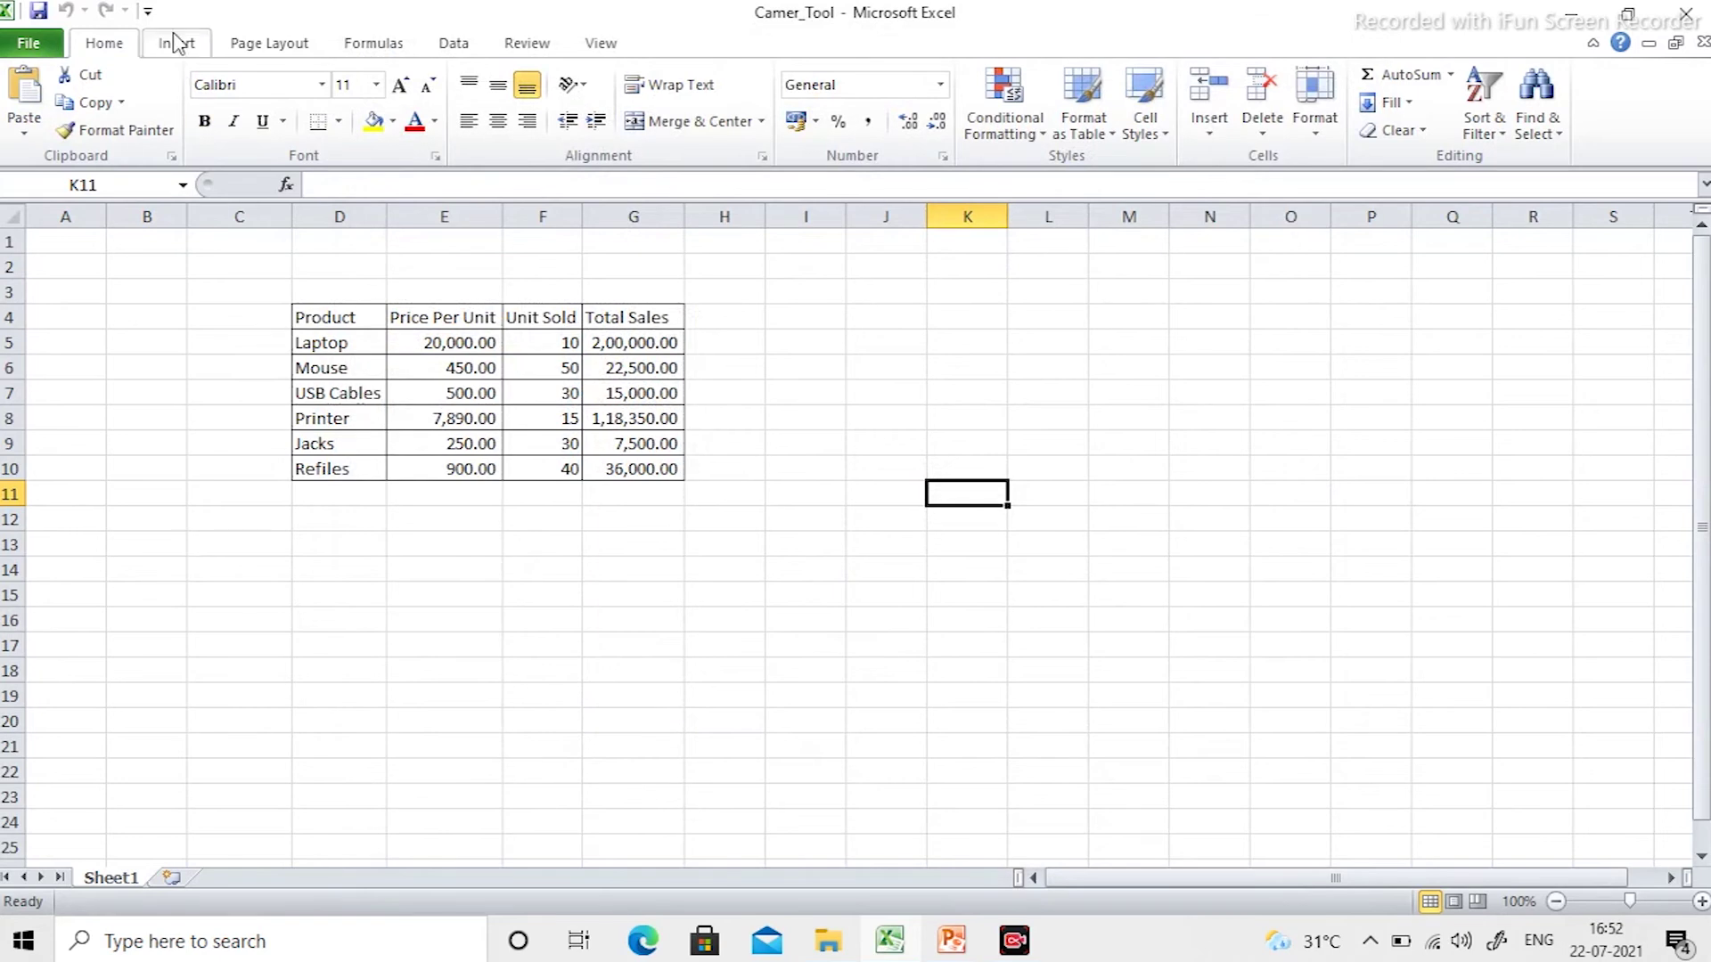
- Add the Camera command from All Commands to the Quick Access Toolbar for all documents
click(148, 10)
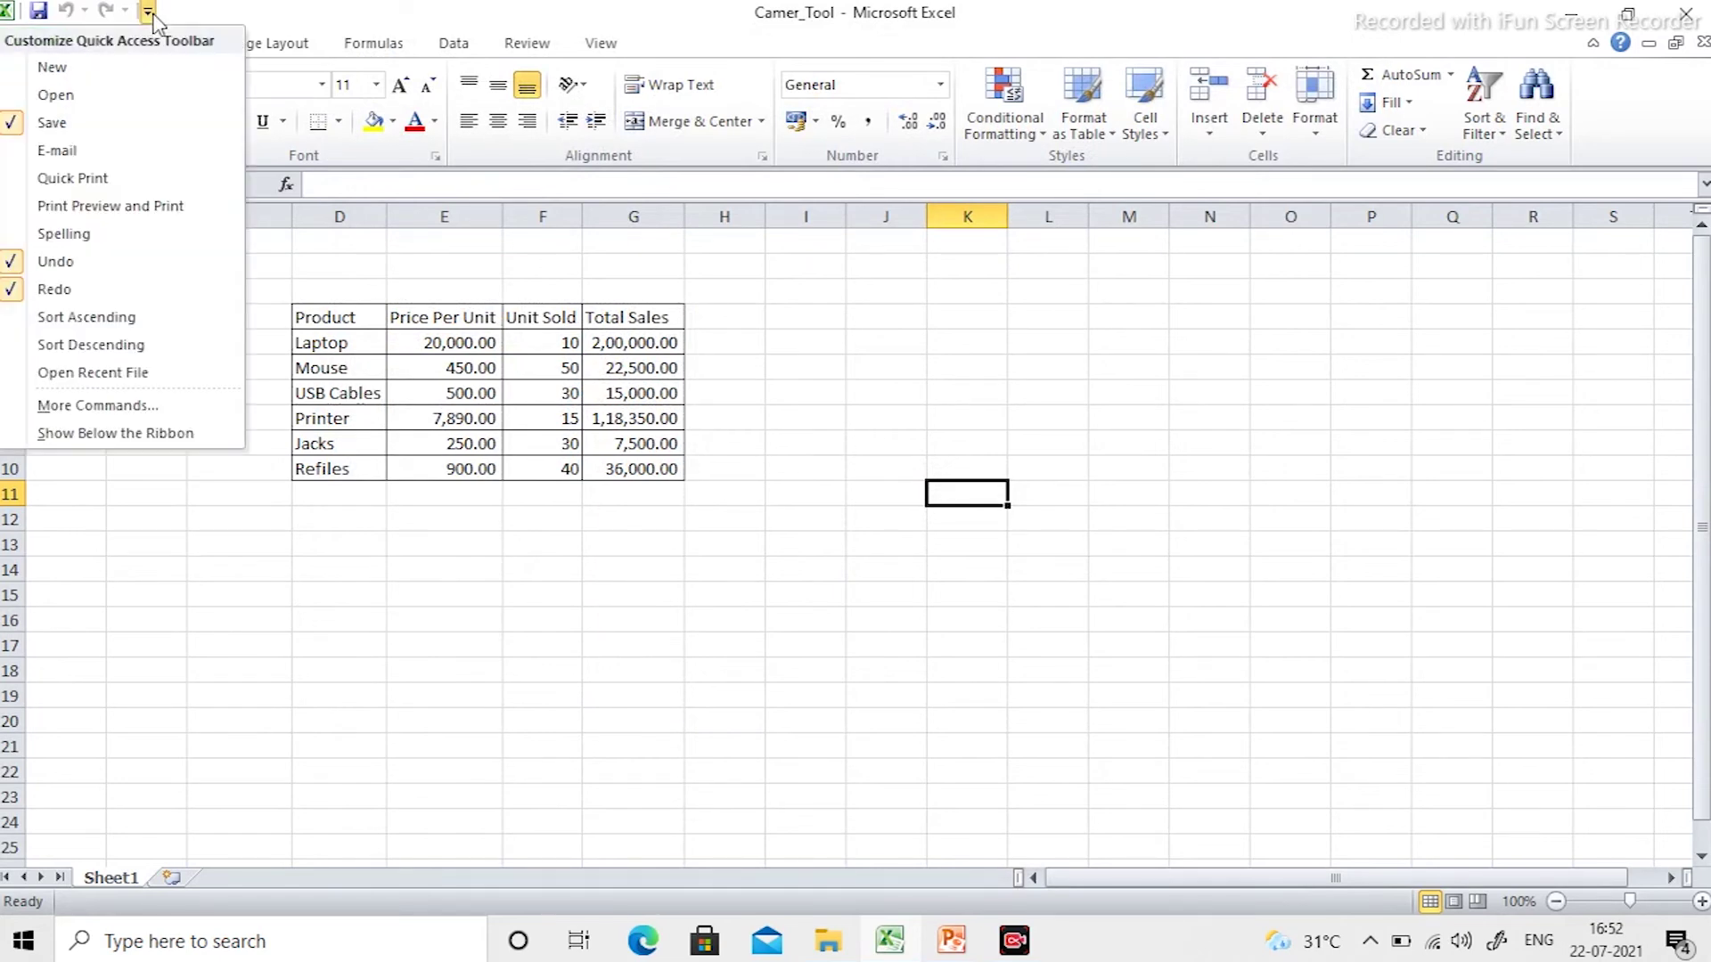
click(107, 405)
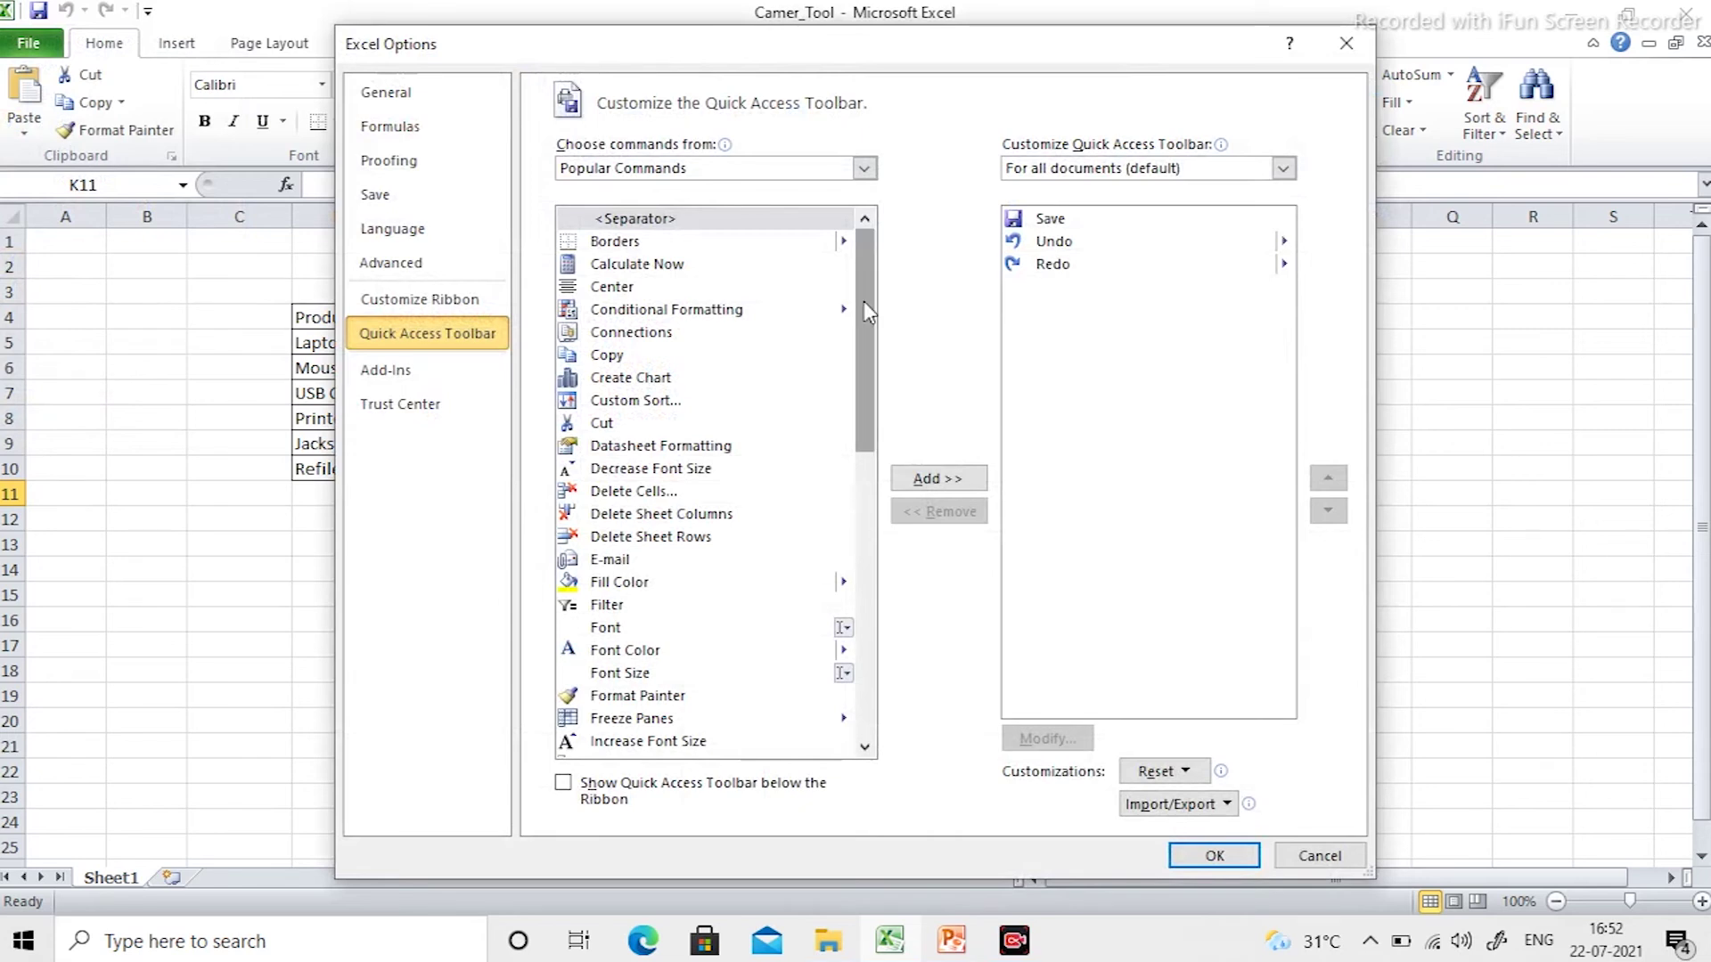
click(863, 167)
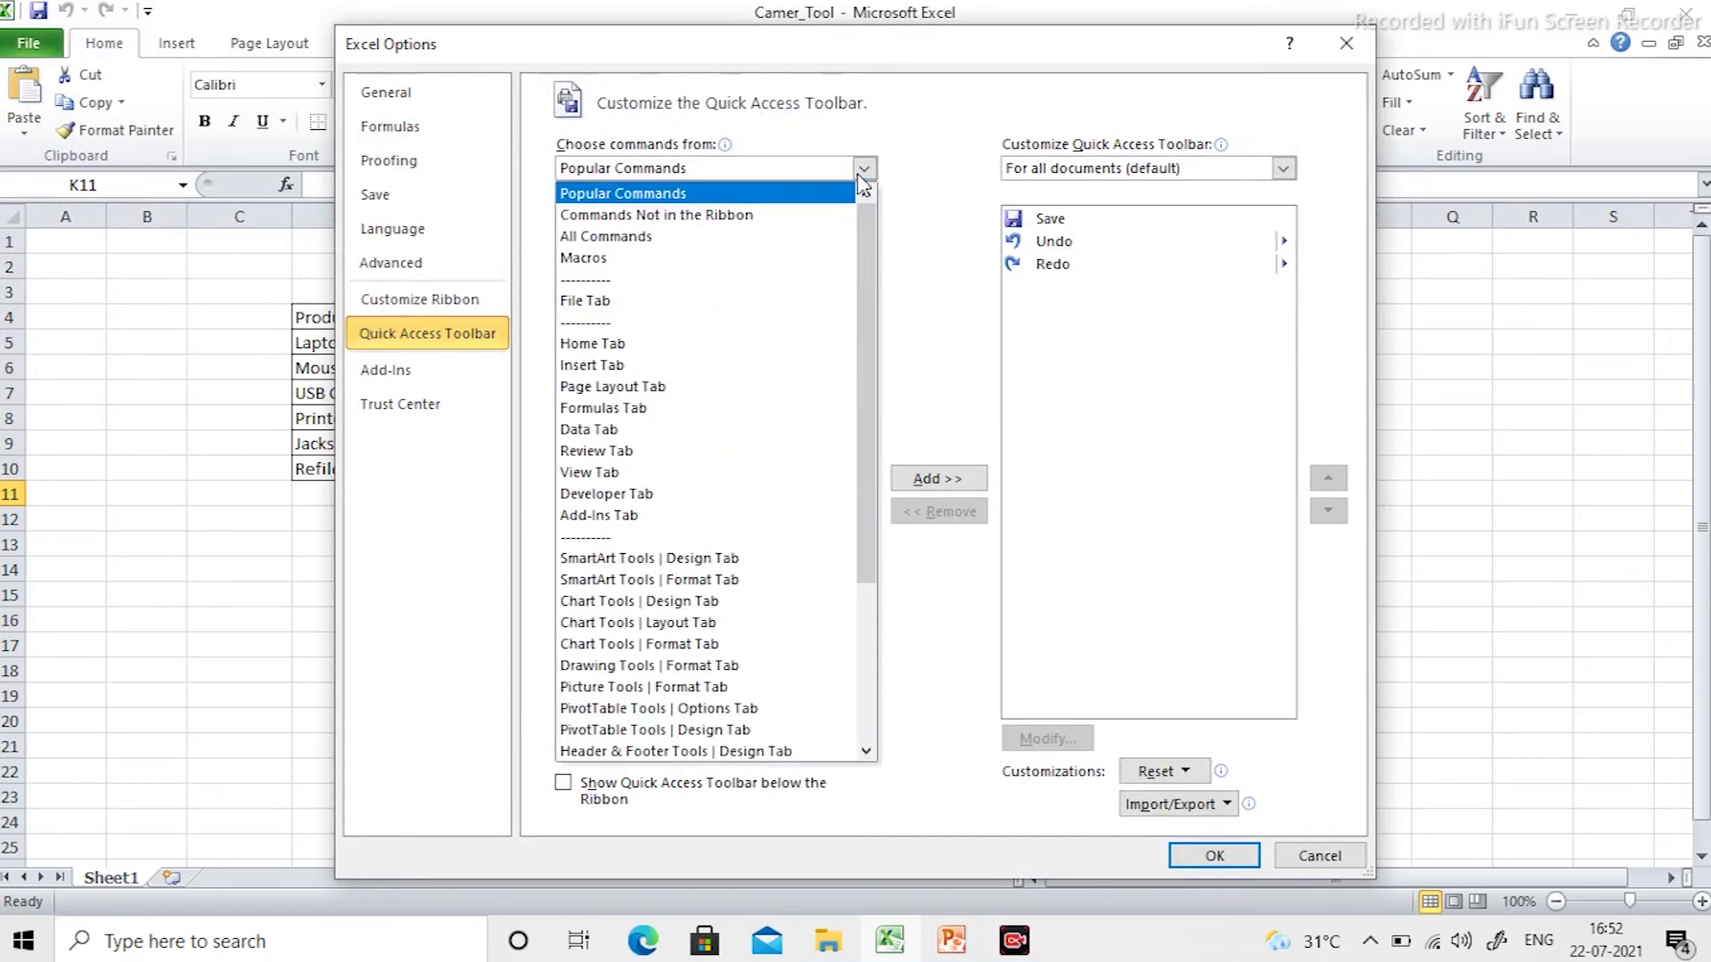
click(756, 237)
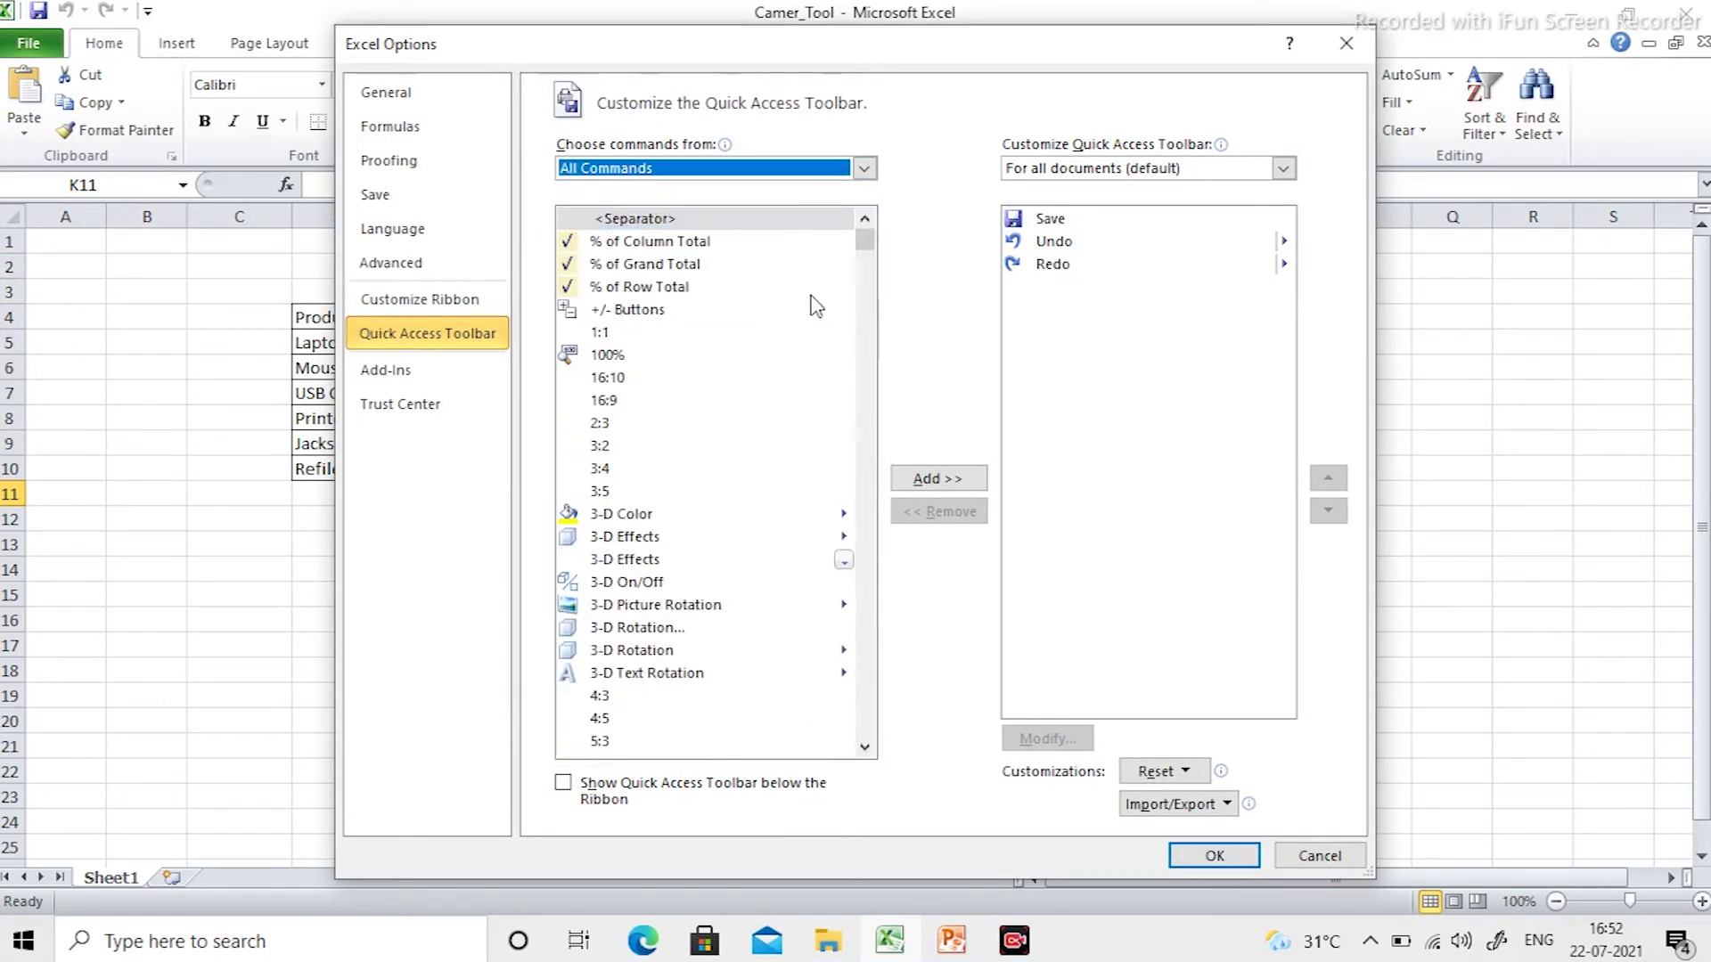
click(610, 361)
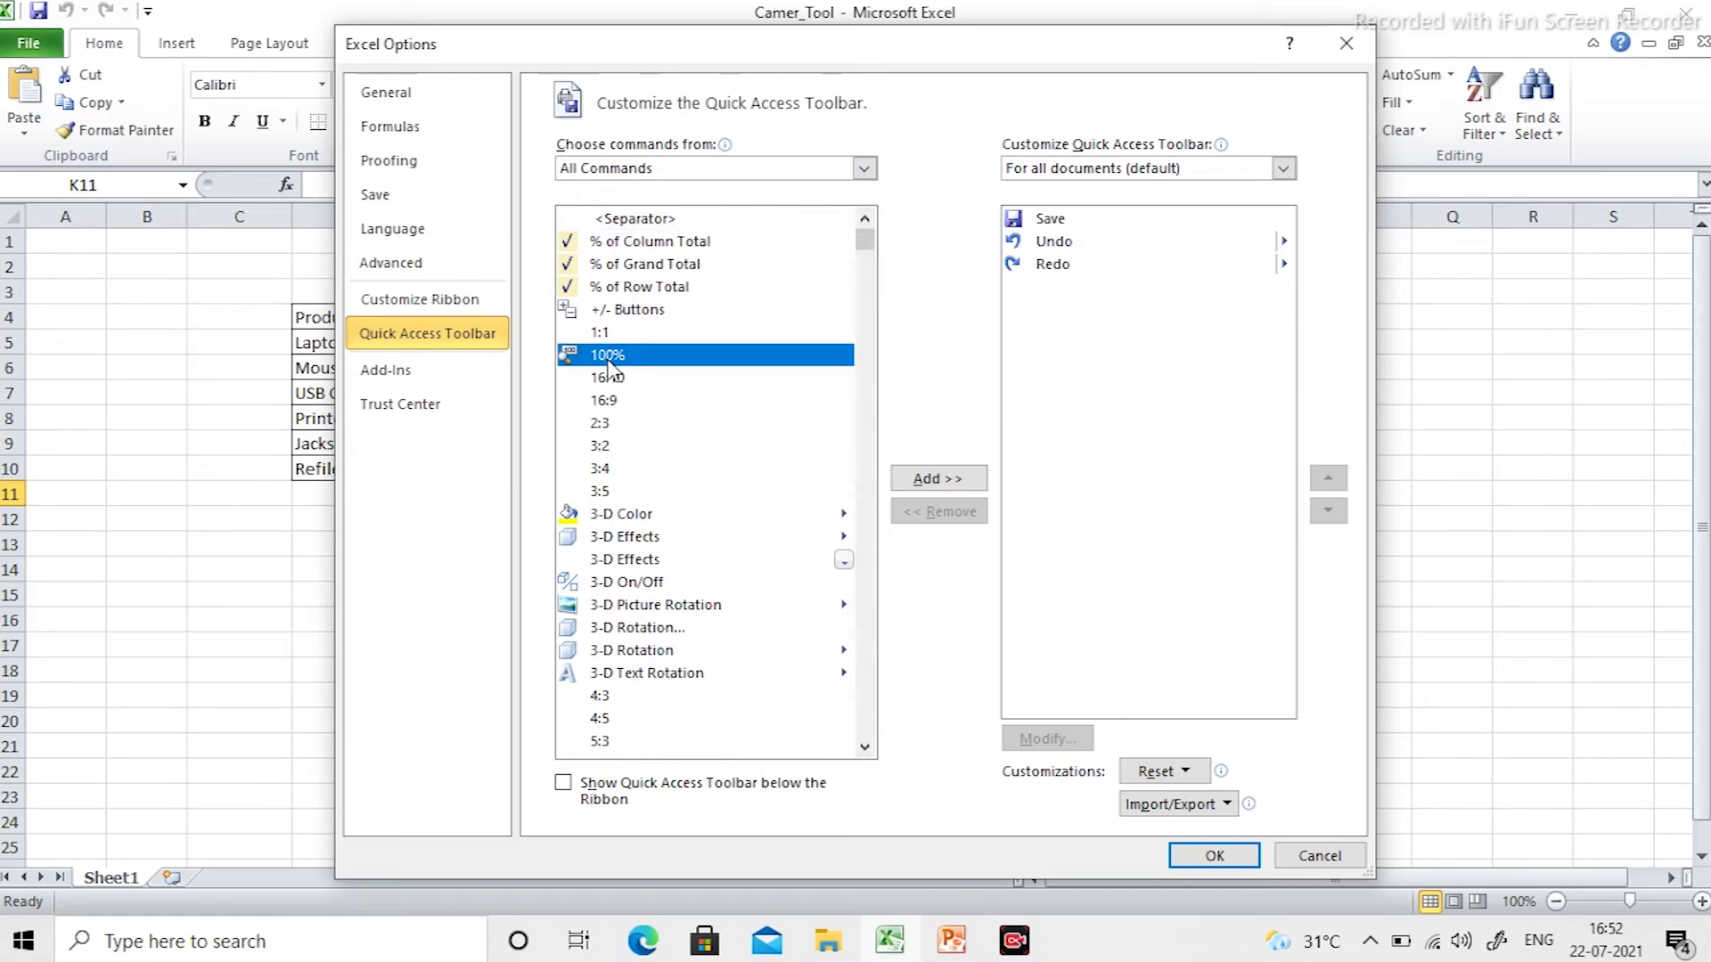
key(c)
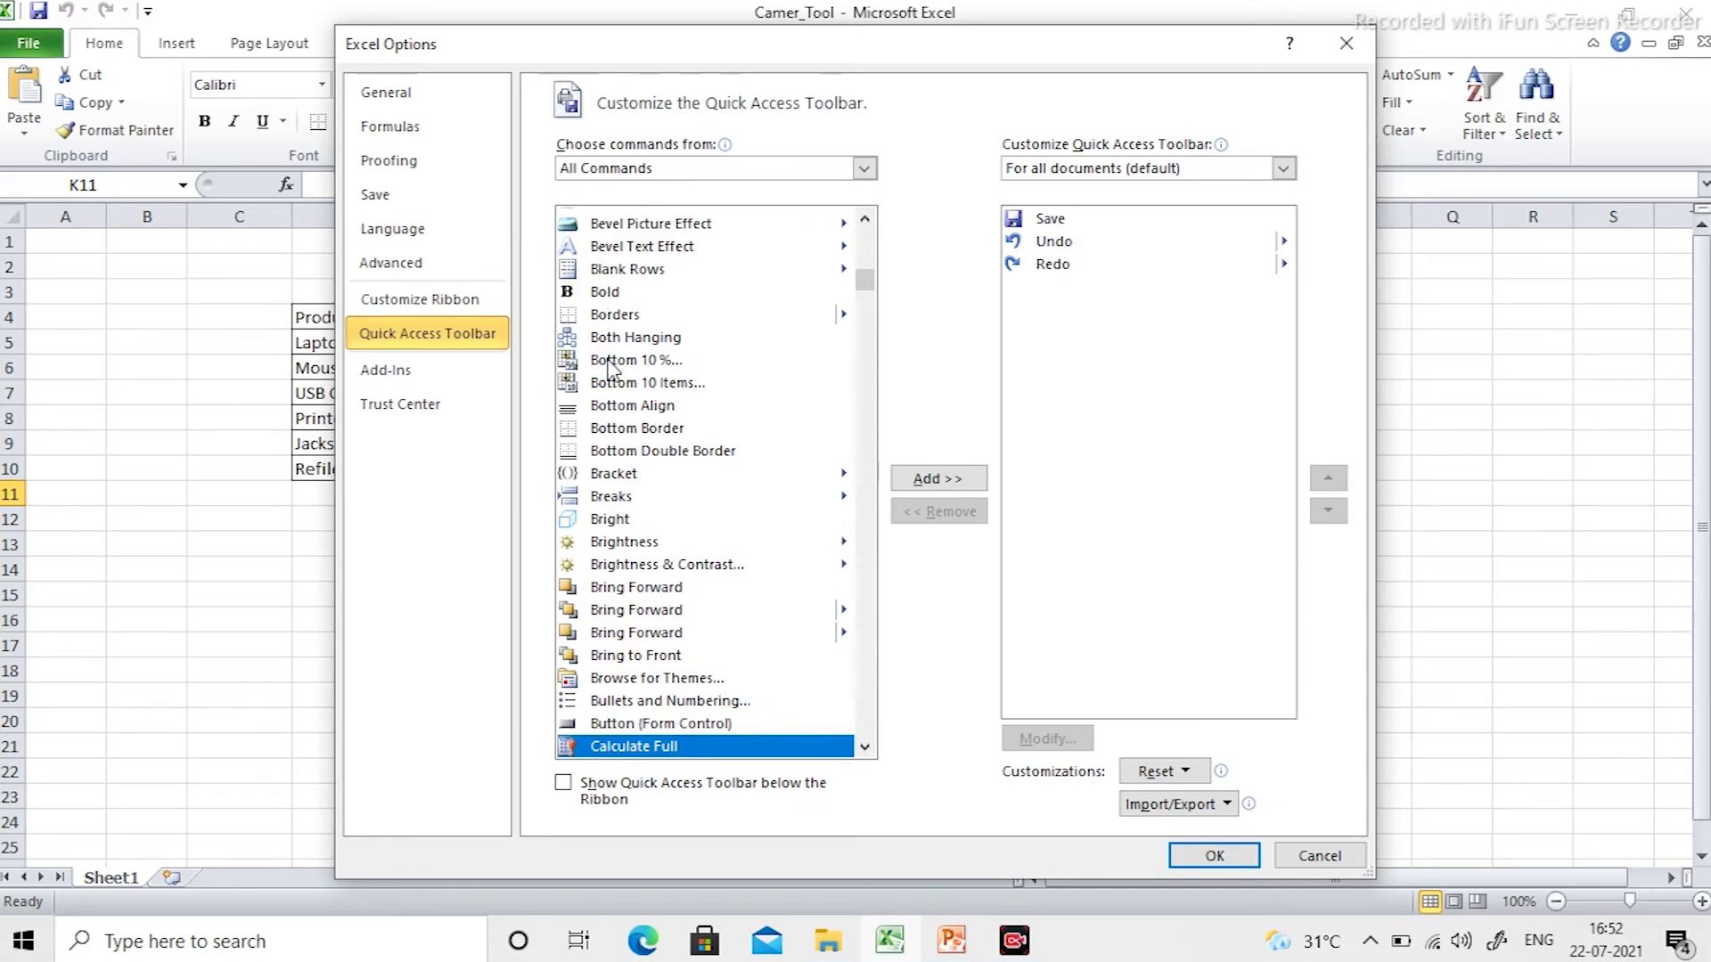
click(865, 748)
scroll(865, 752, down, 2)
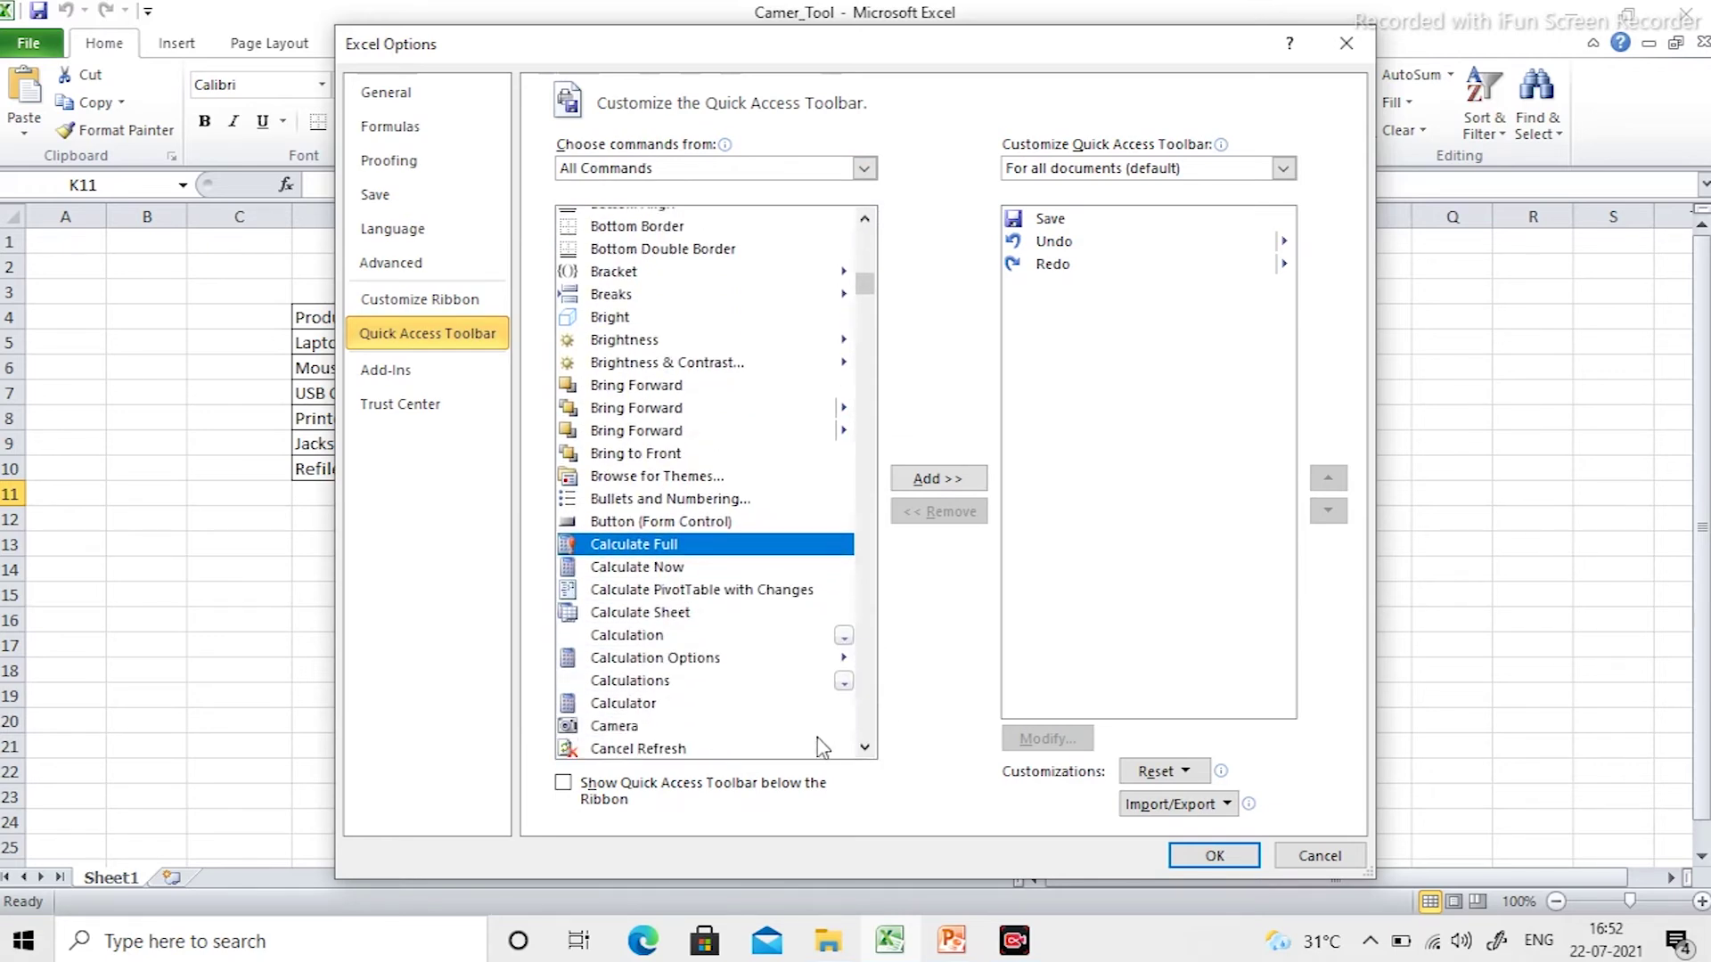
click(793, 728)
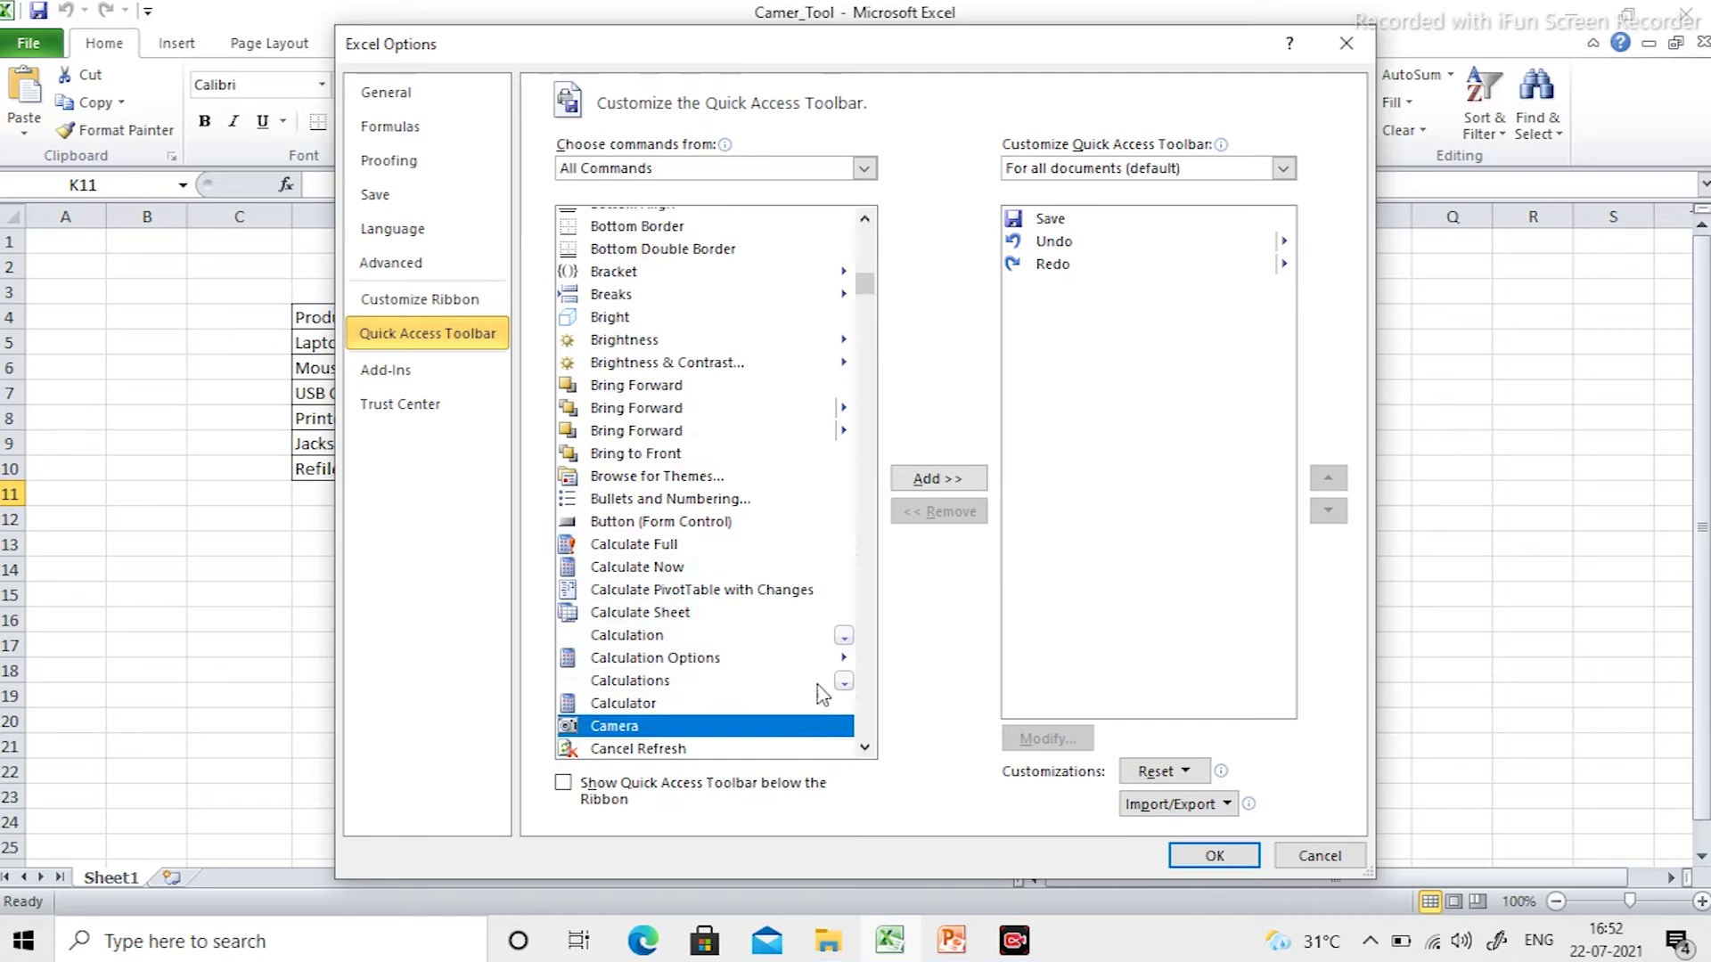
click(951, 479)
click(1204, 858)
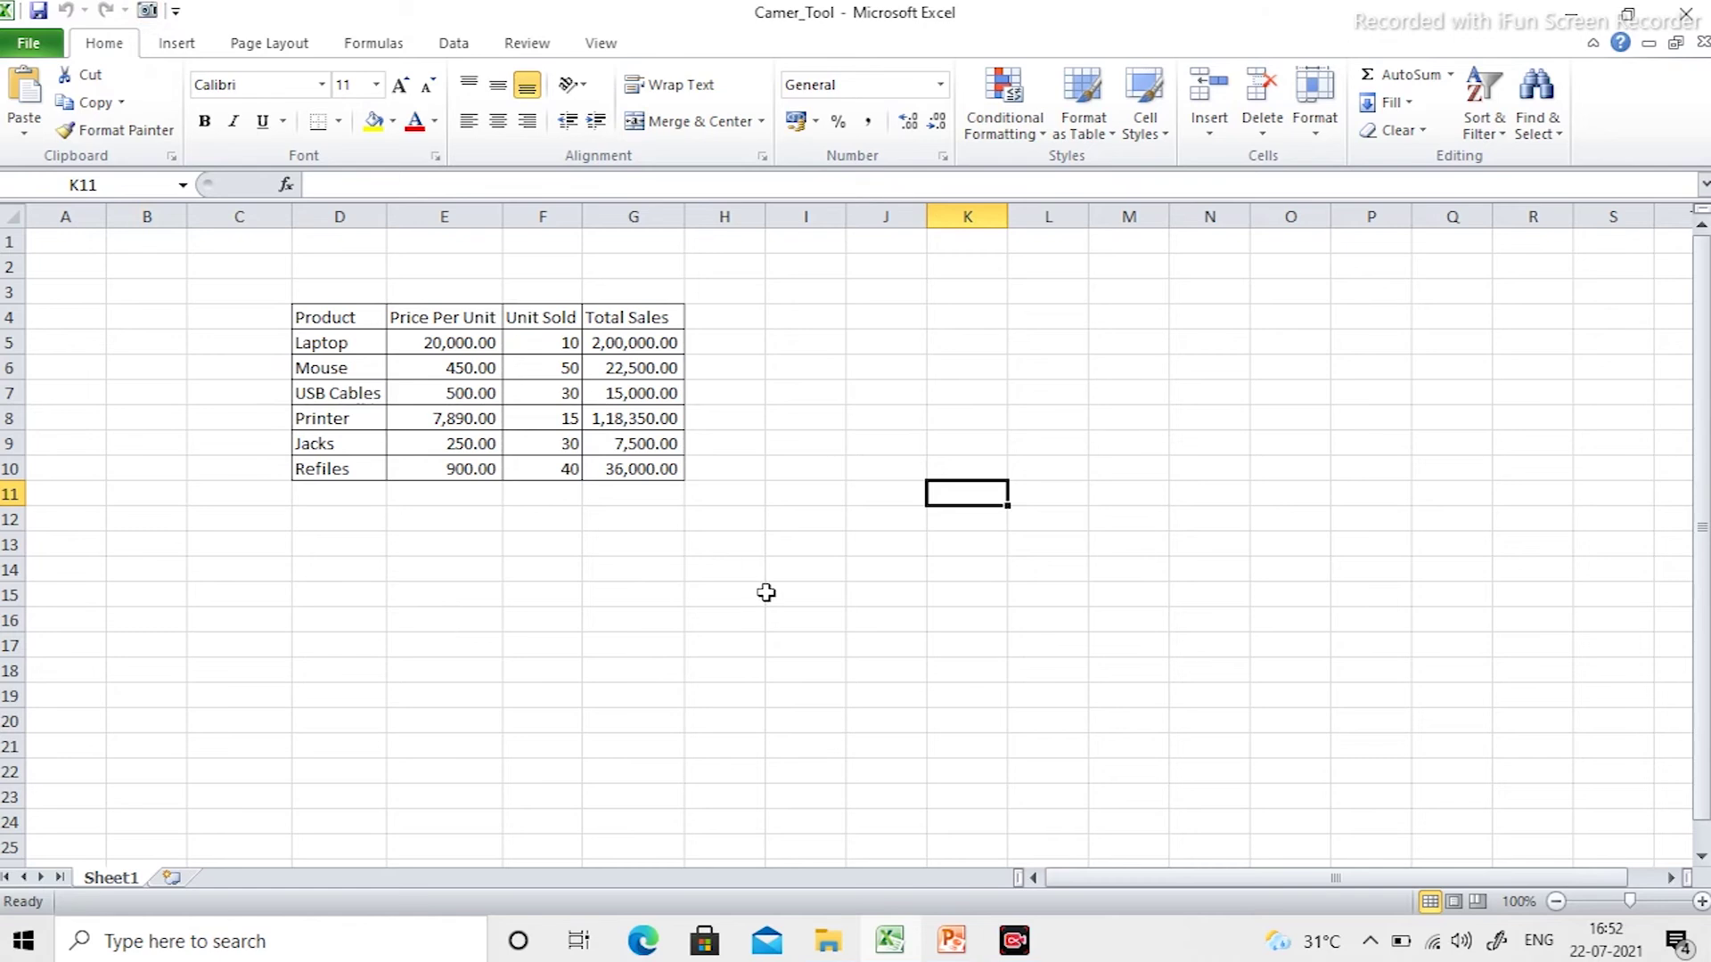
- Capture the product sales table D4:G10 with the Camera tool and place the linked picture at about K10 on the same sheet
drag(347, 320, 629, 457)
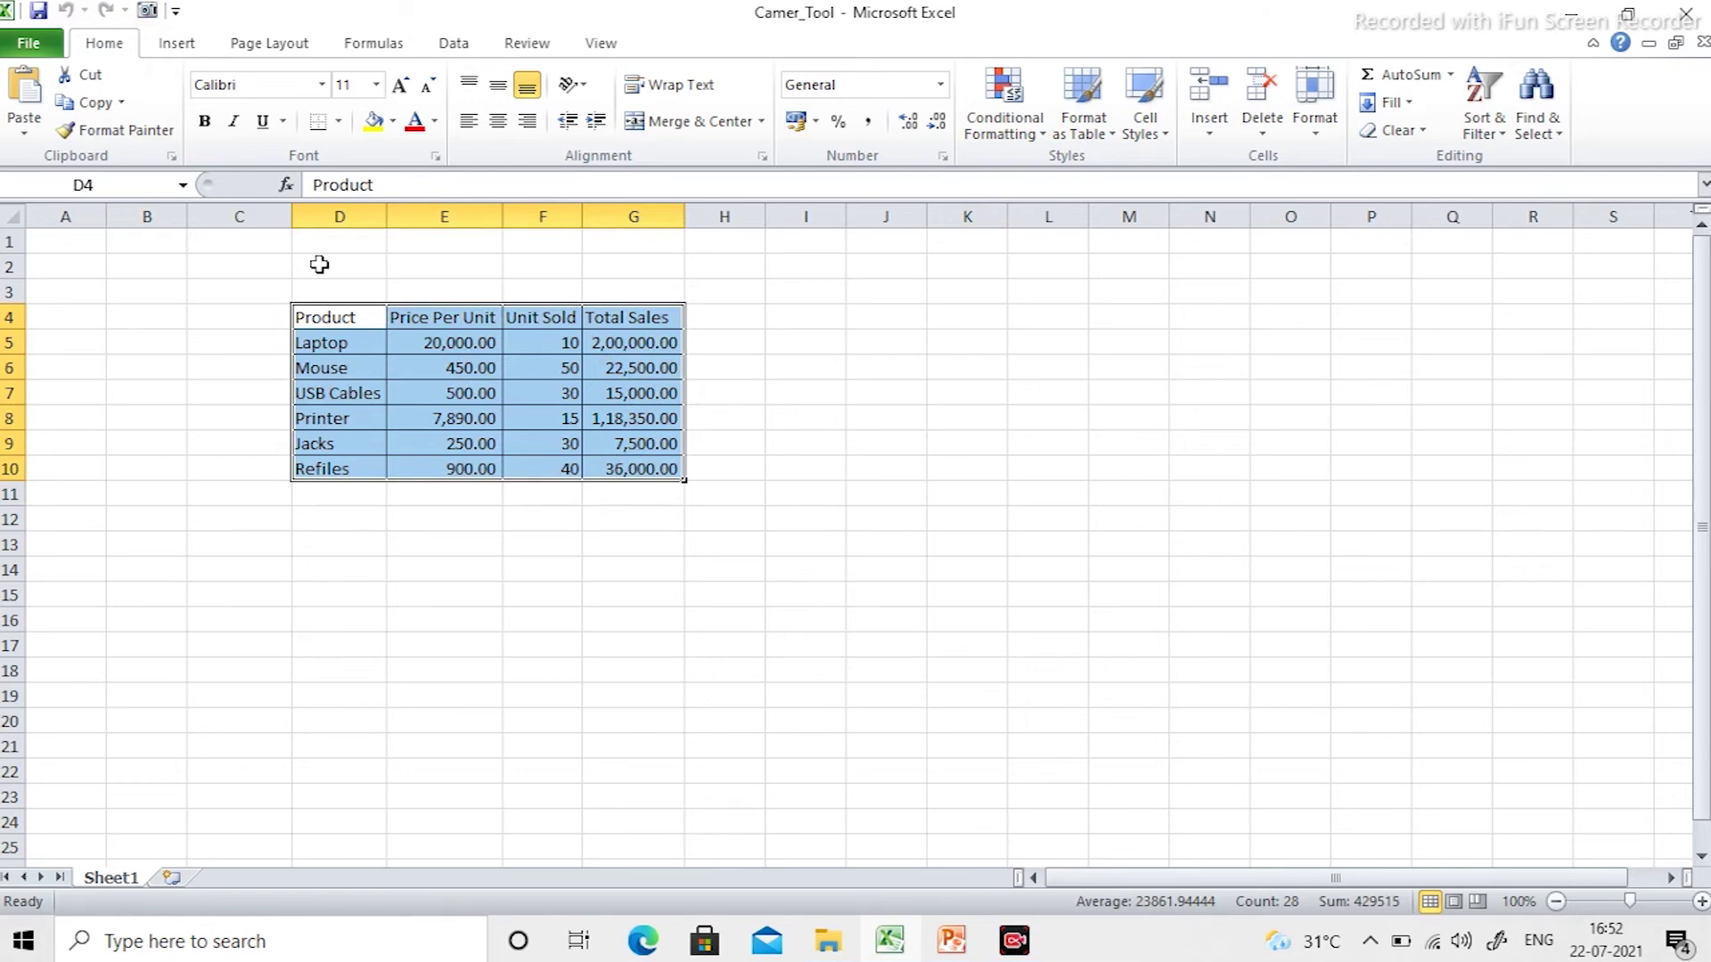
click(147, 10)
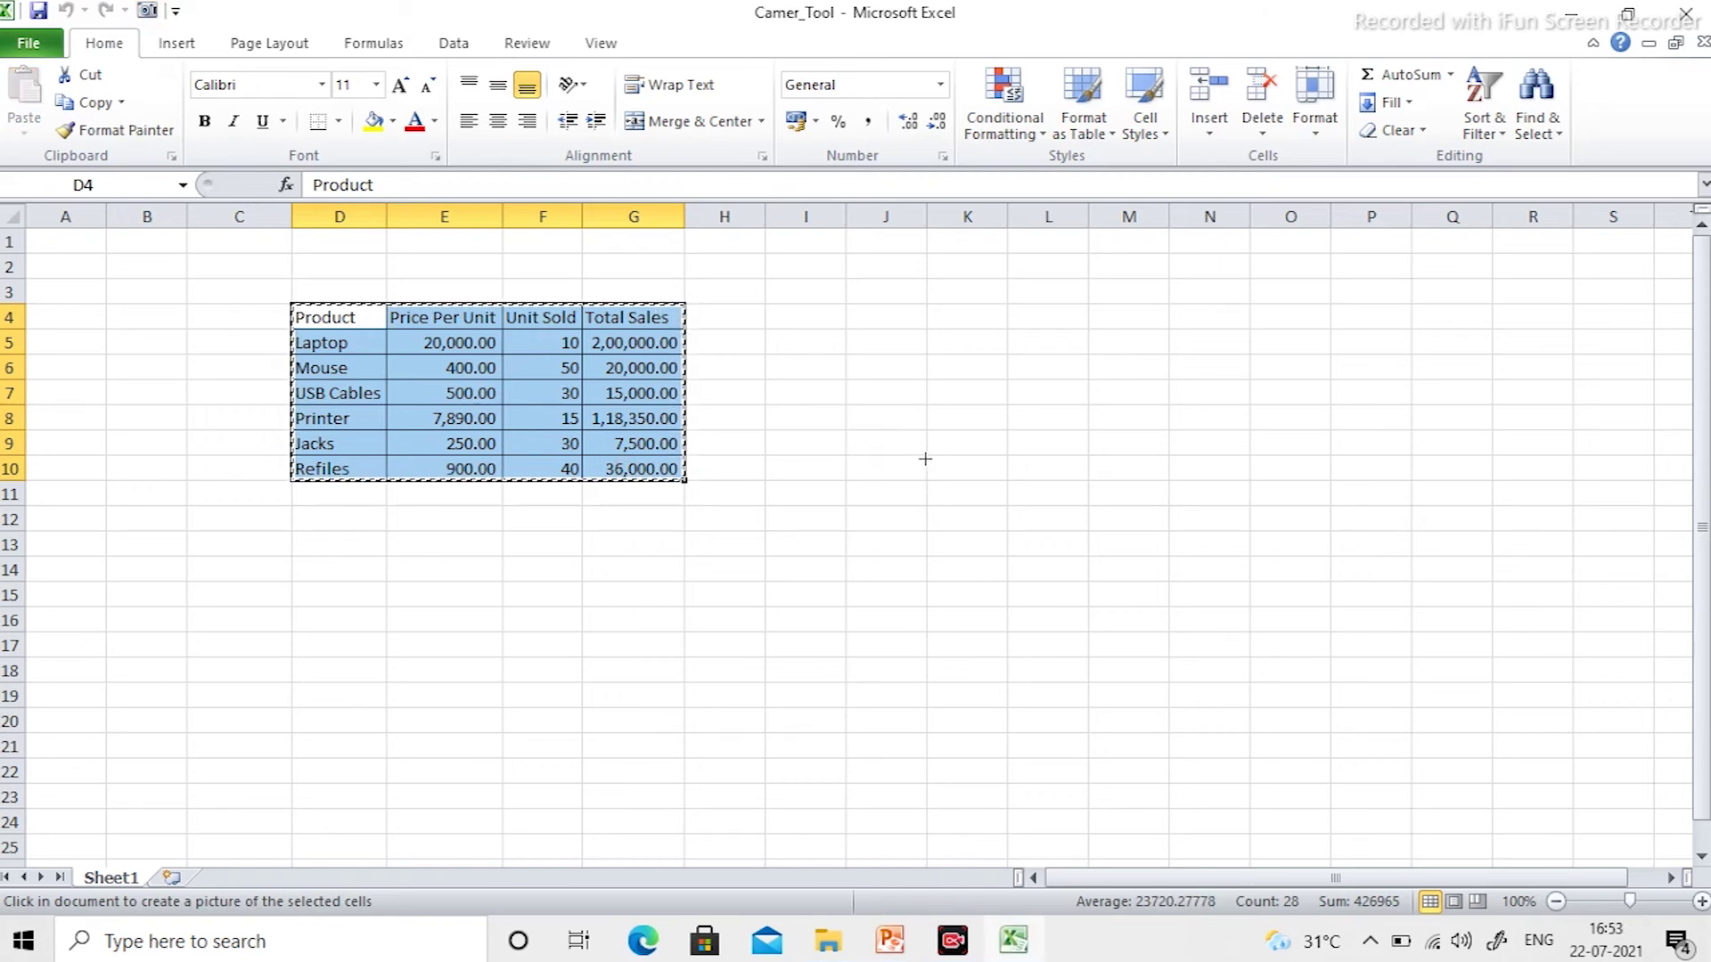
drag(927, 455, 1237, 617)
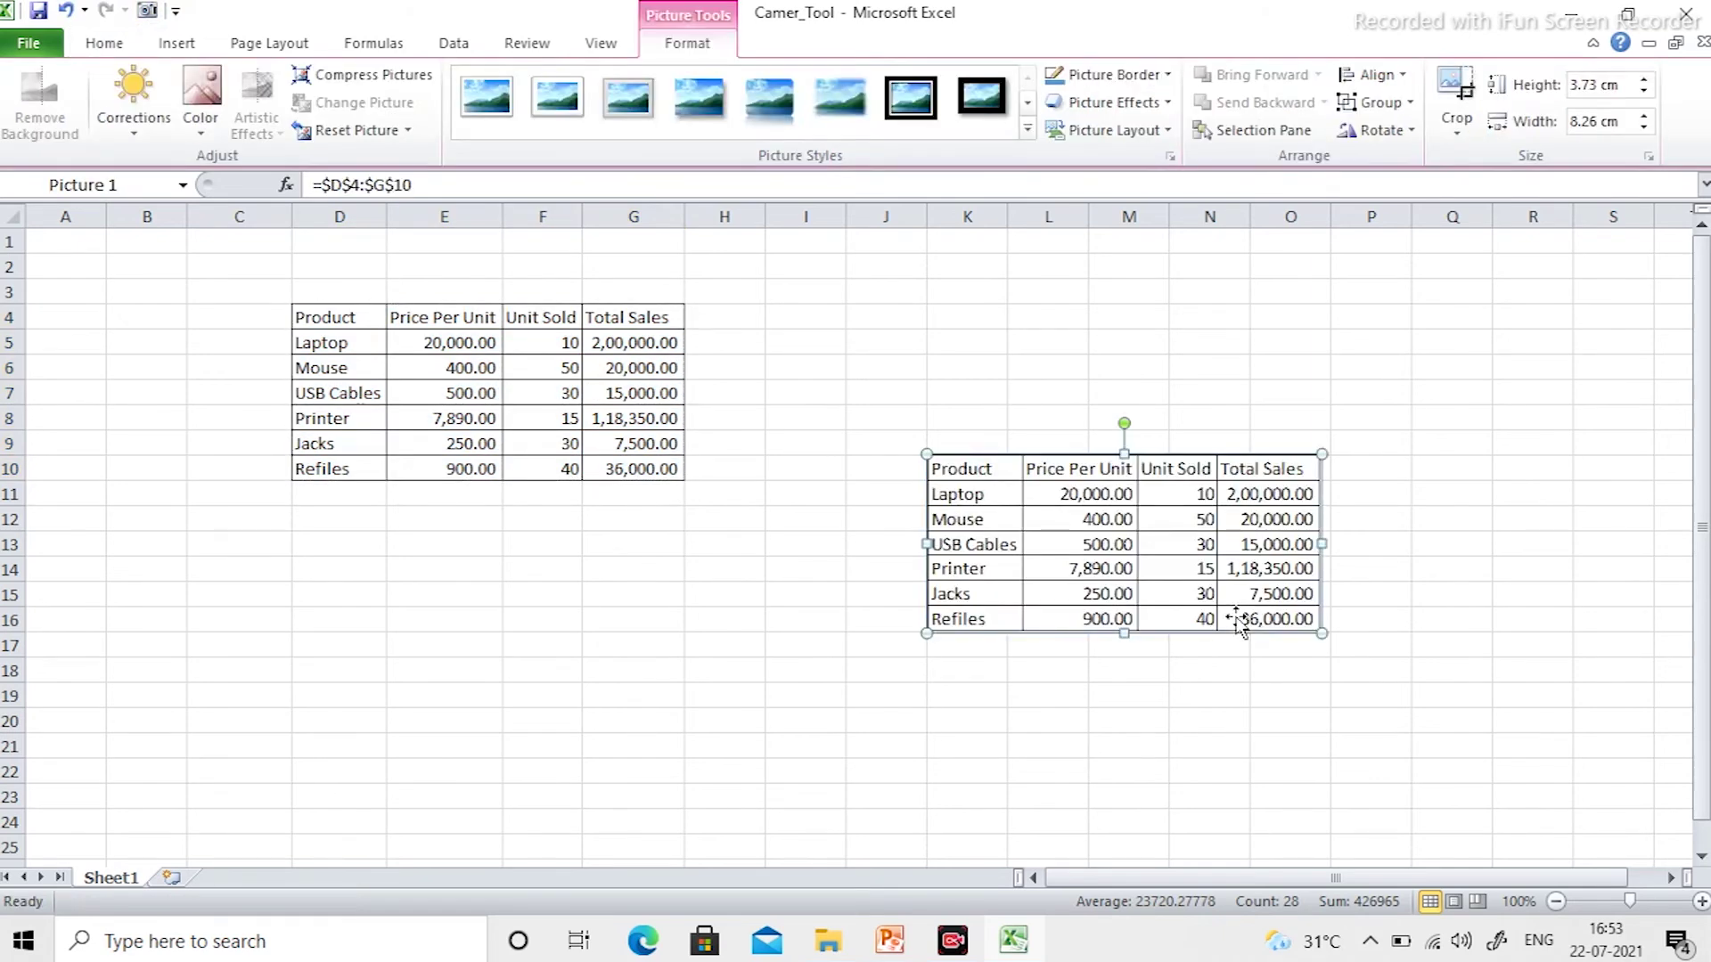
click(1092, 667)
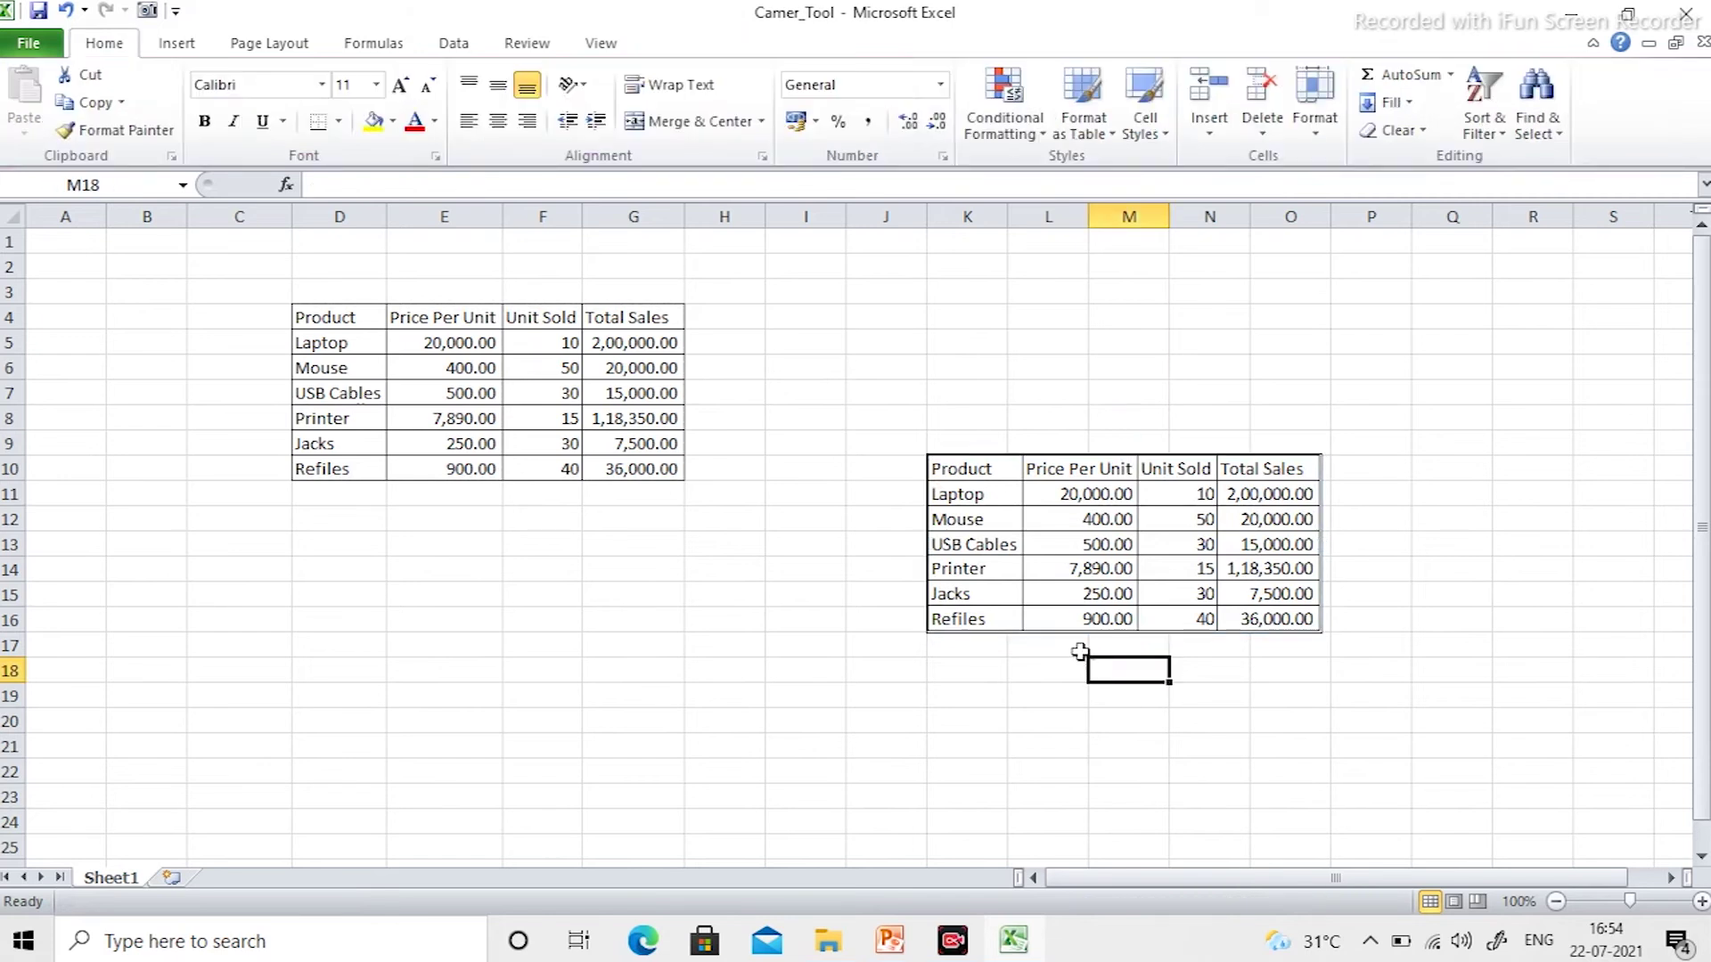
- Try extending the linked picture's source reference to =$D$4:$H$10 and undo the change
click(1051, 596)
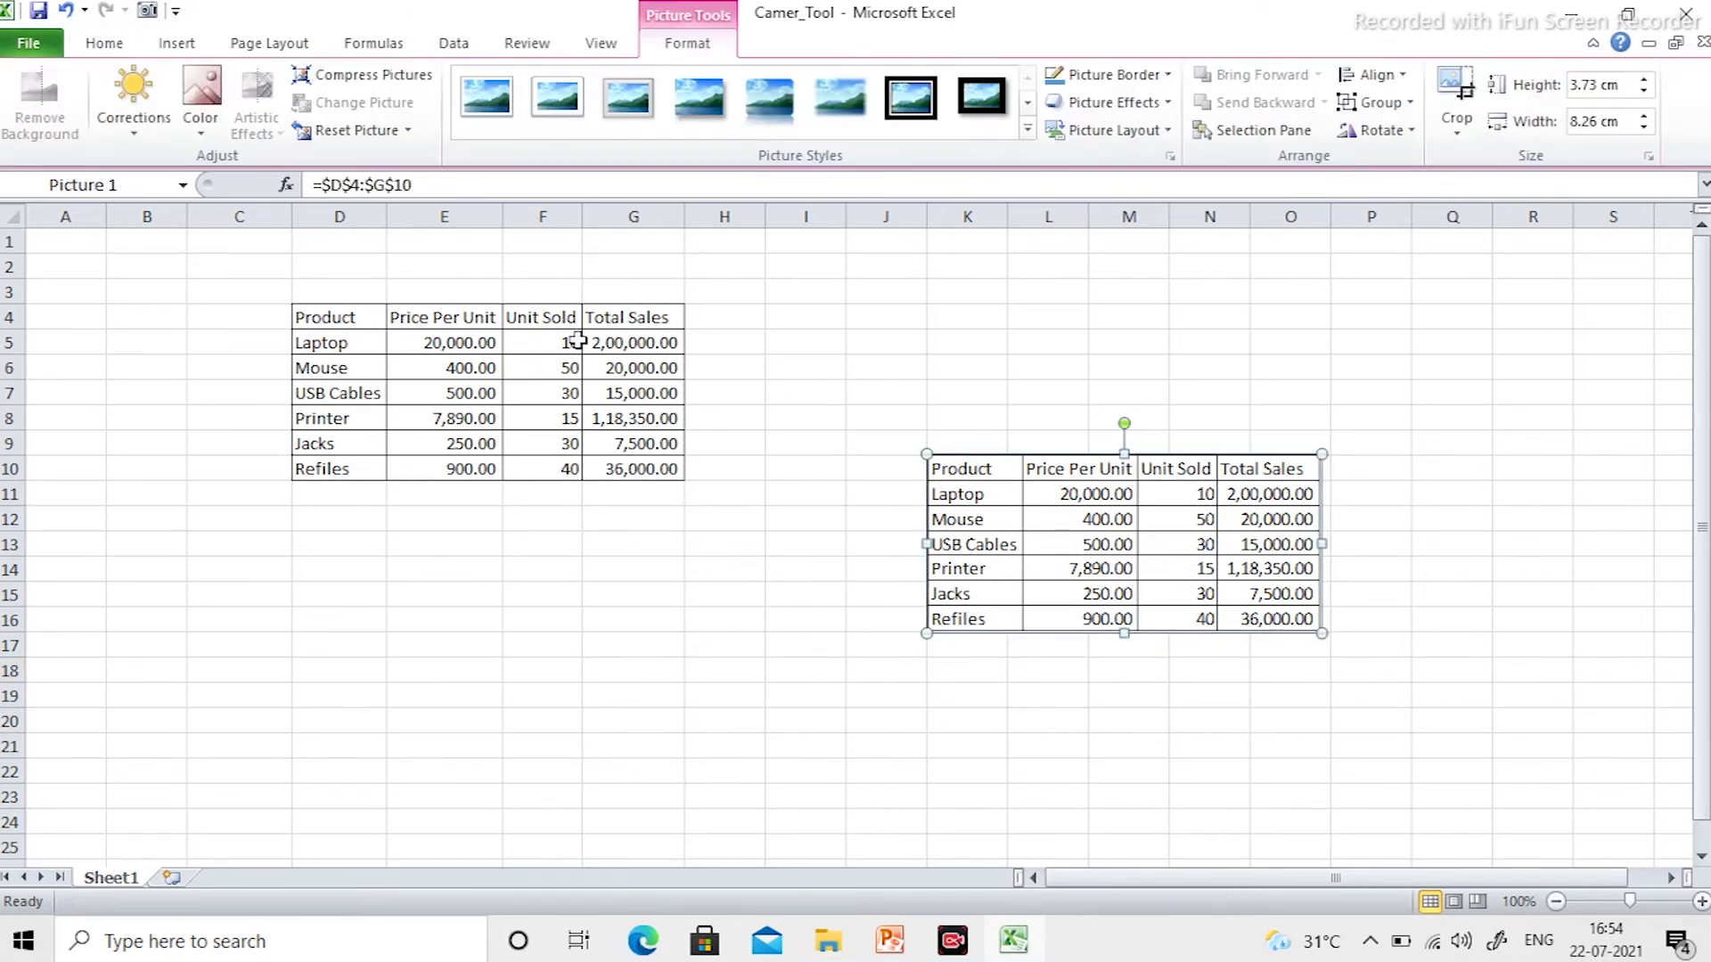
click(418, 185)
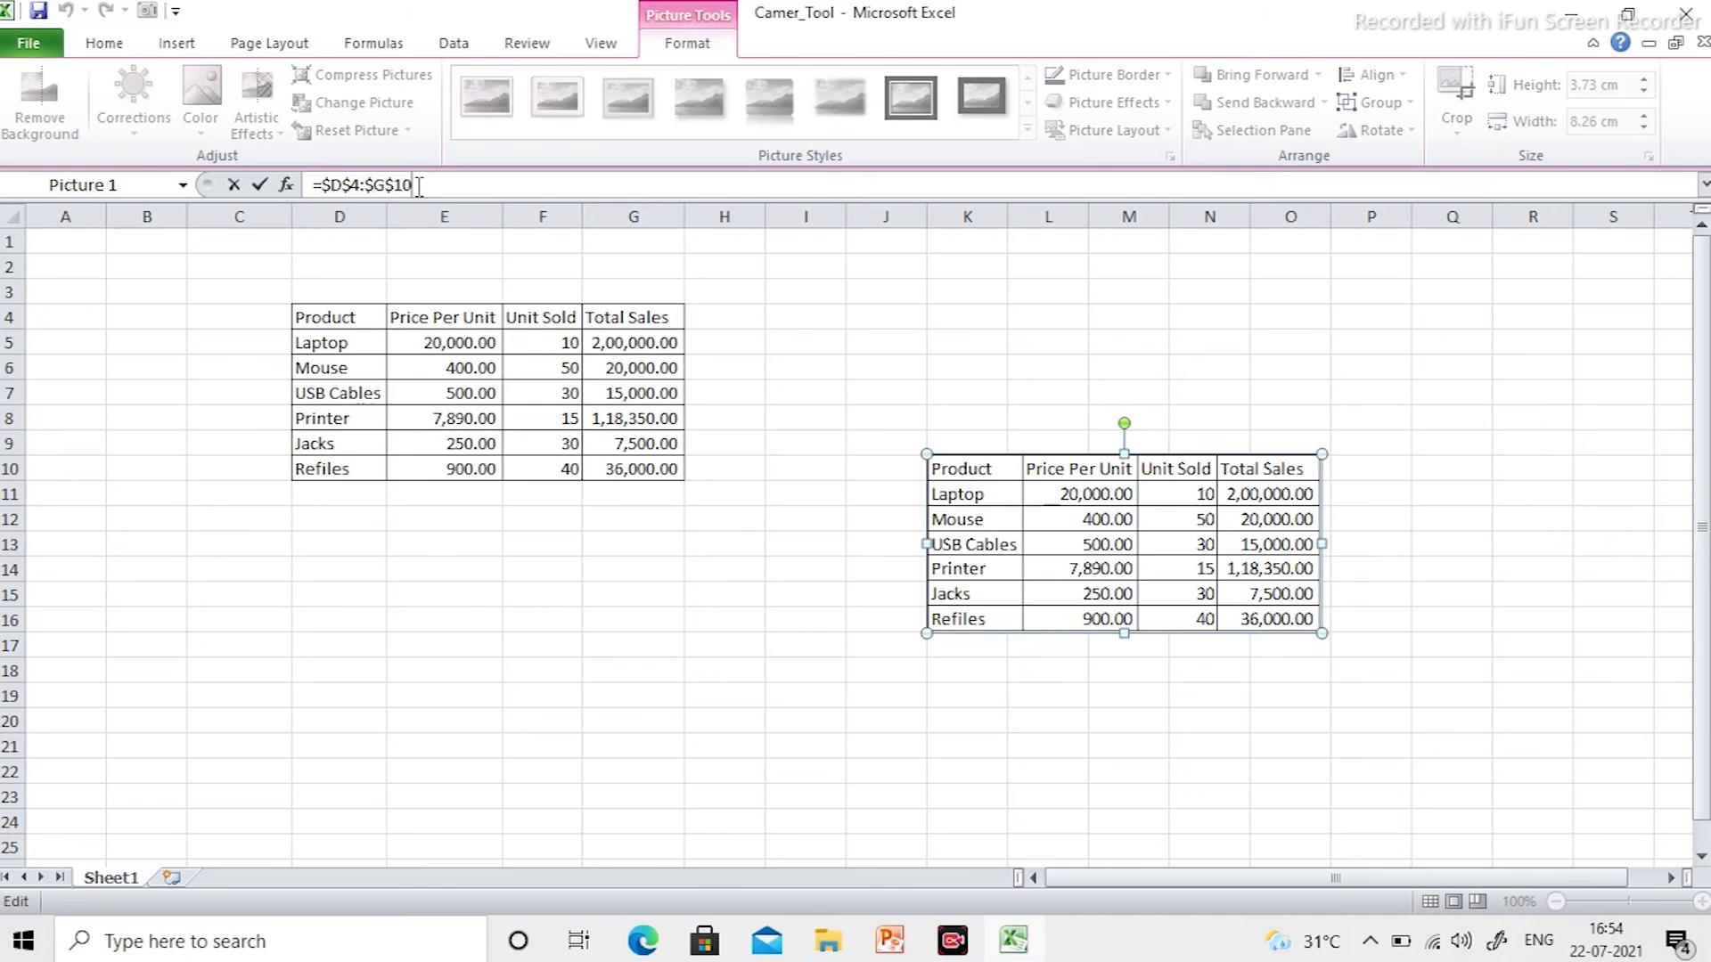
key(Left)
key(Left)
key(Left)
key(BackSpace)
text(H)
key(Return)
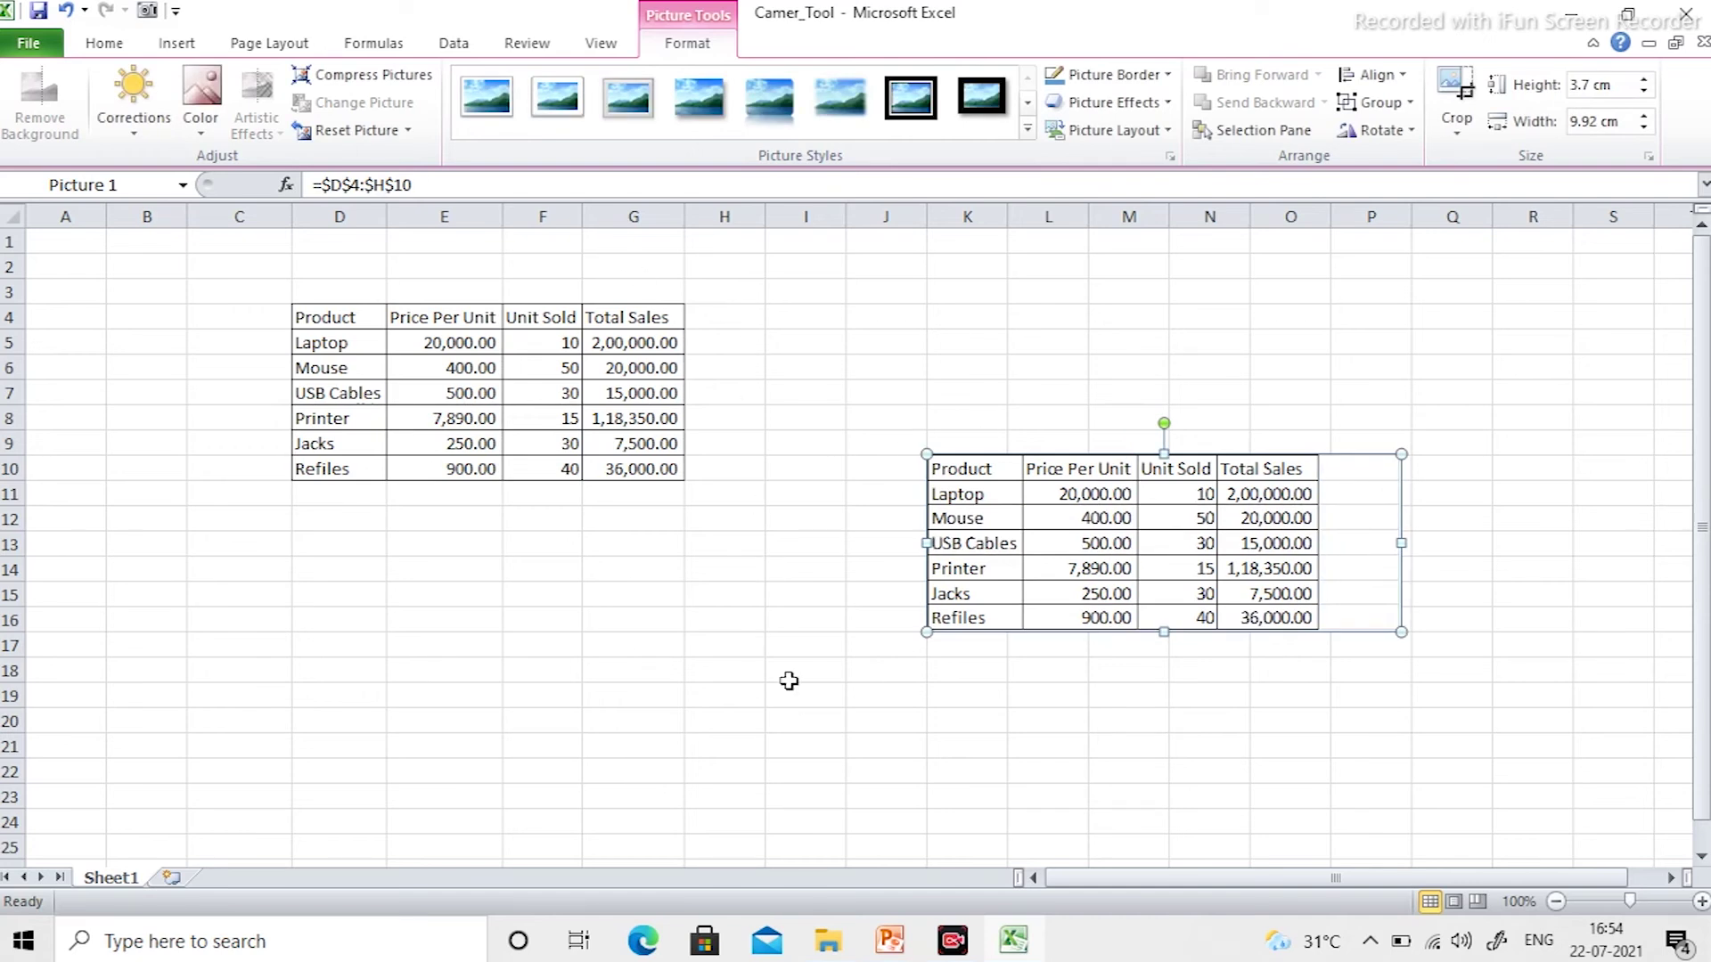
key(ctrl+z)
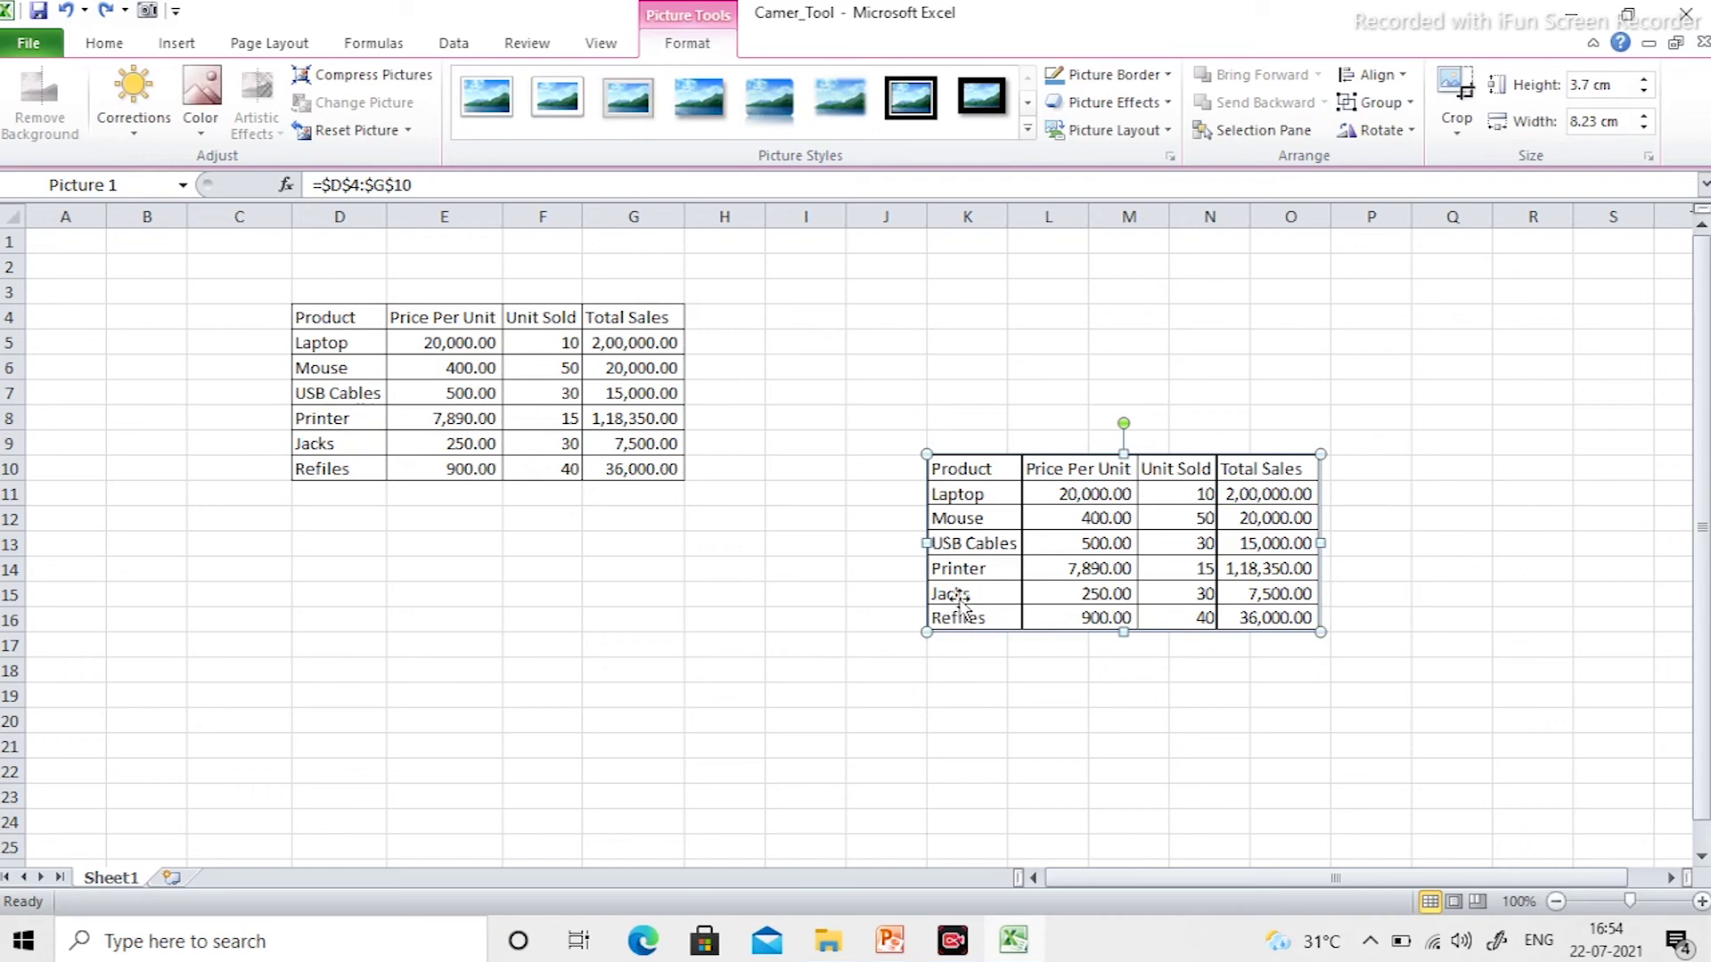
- Preview the picture styles available for the linked picture without applying one
click(1029, 132)
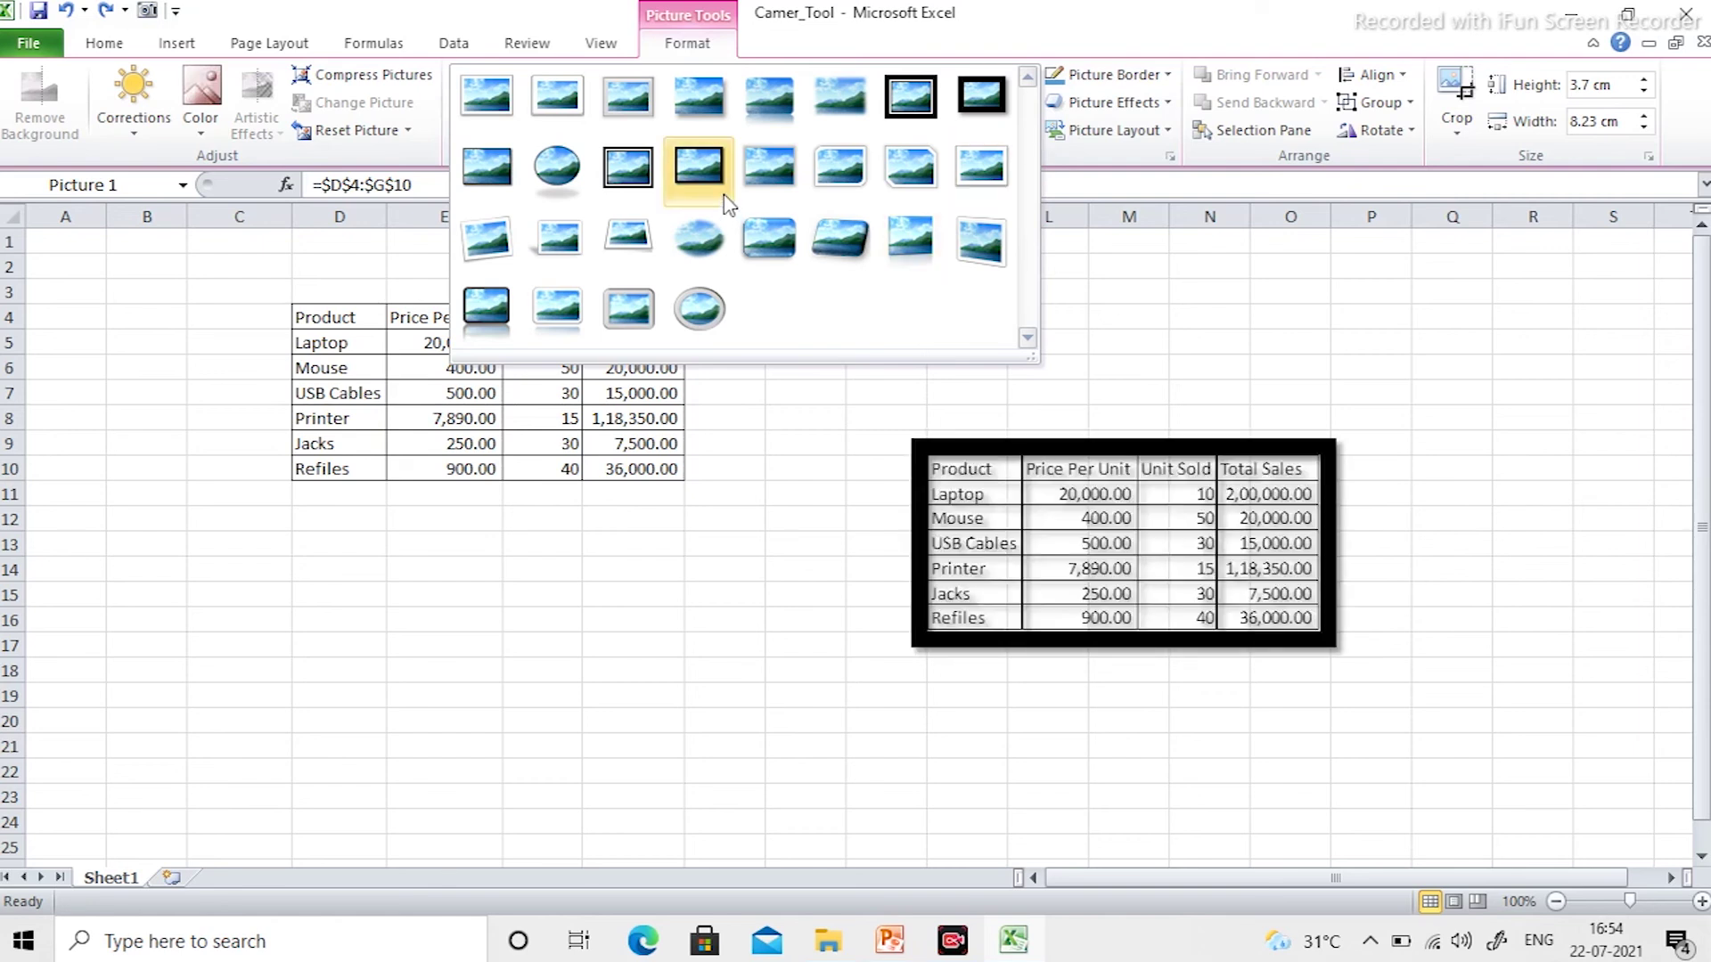
click(1157, 363)
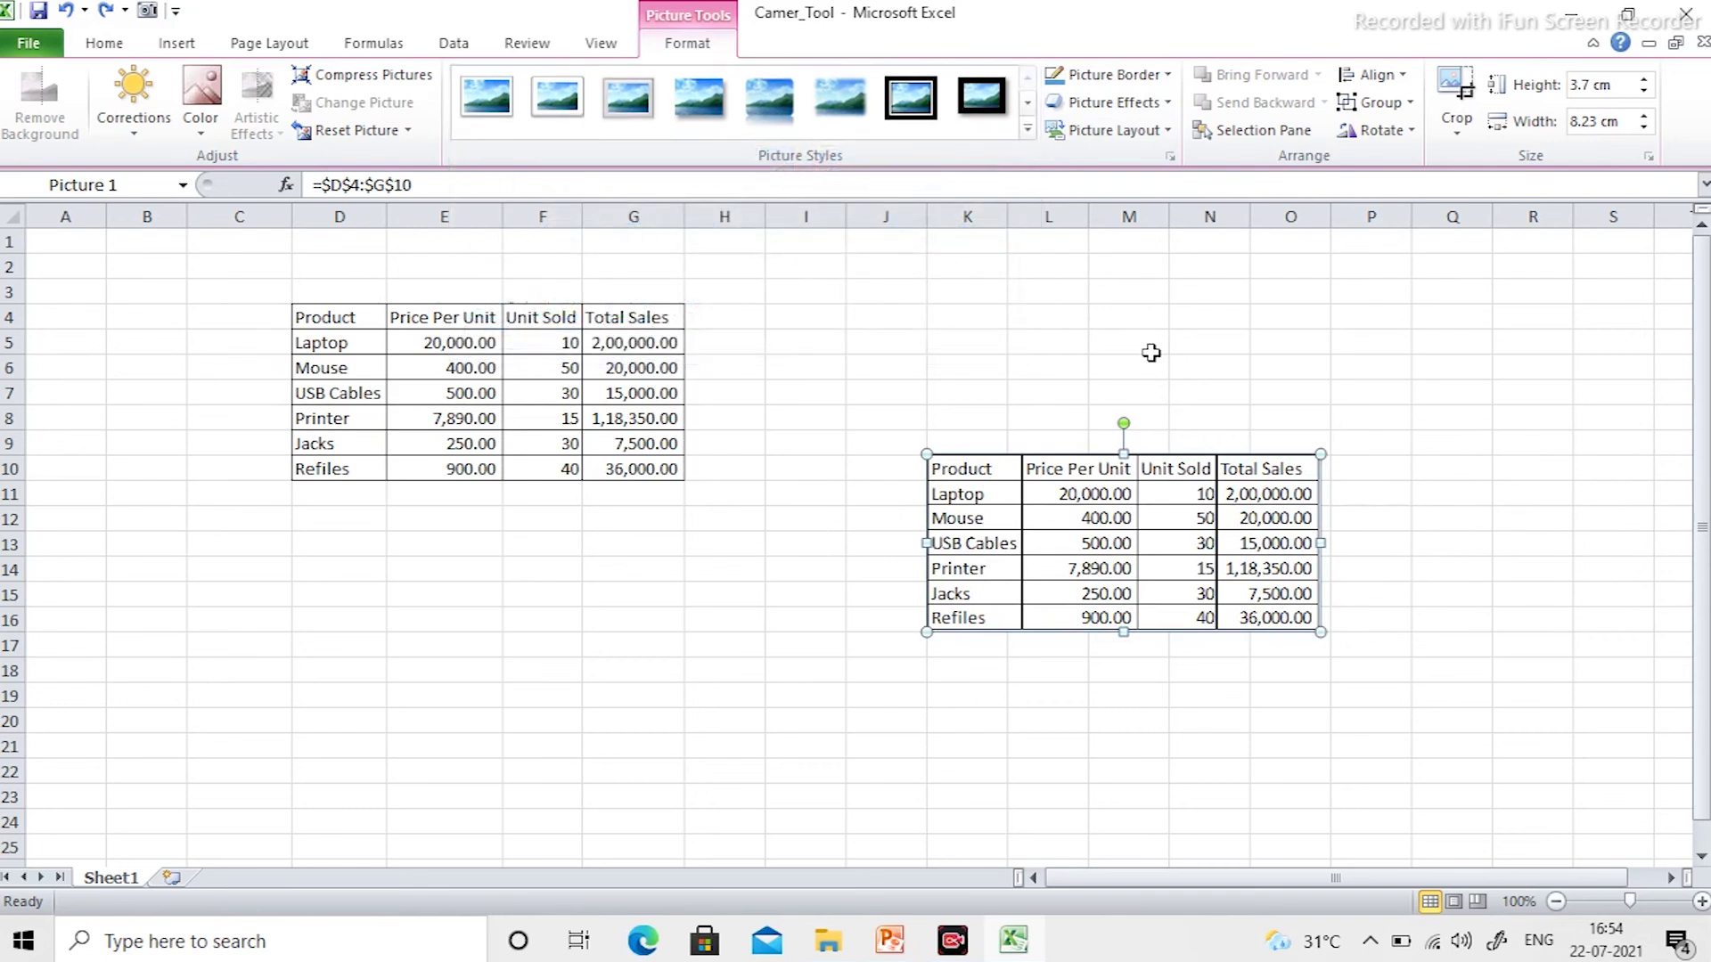
- Try cropping the linked picture from its upper-right corner, undo the crop and deselect the picture
right_click(1172, 500)
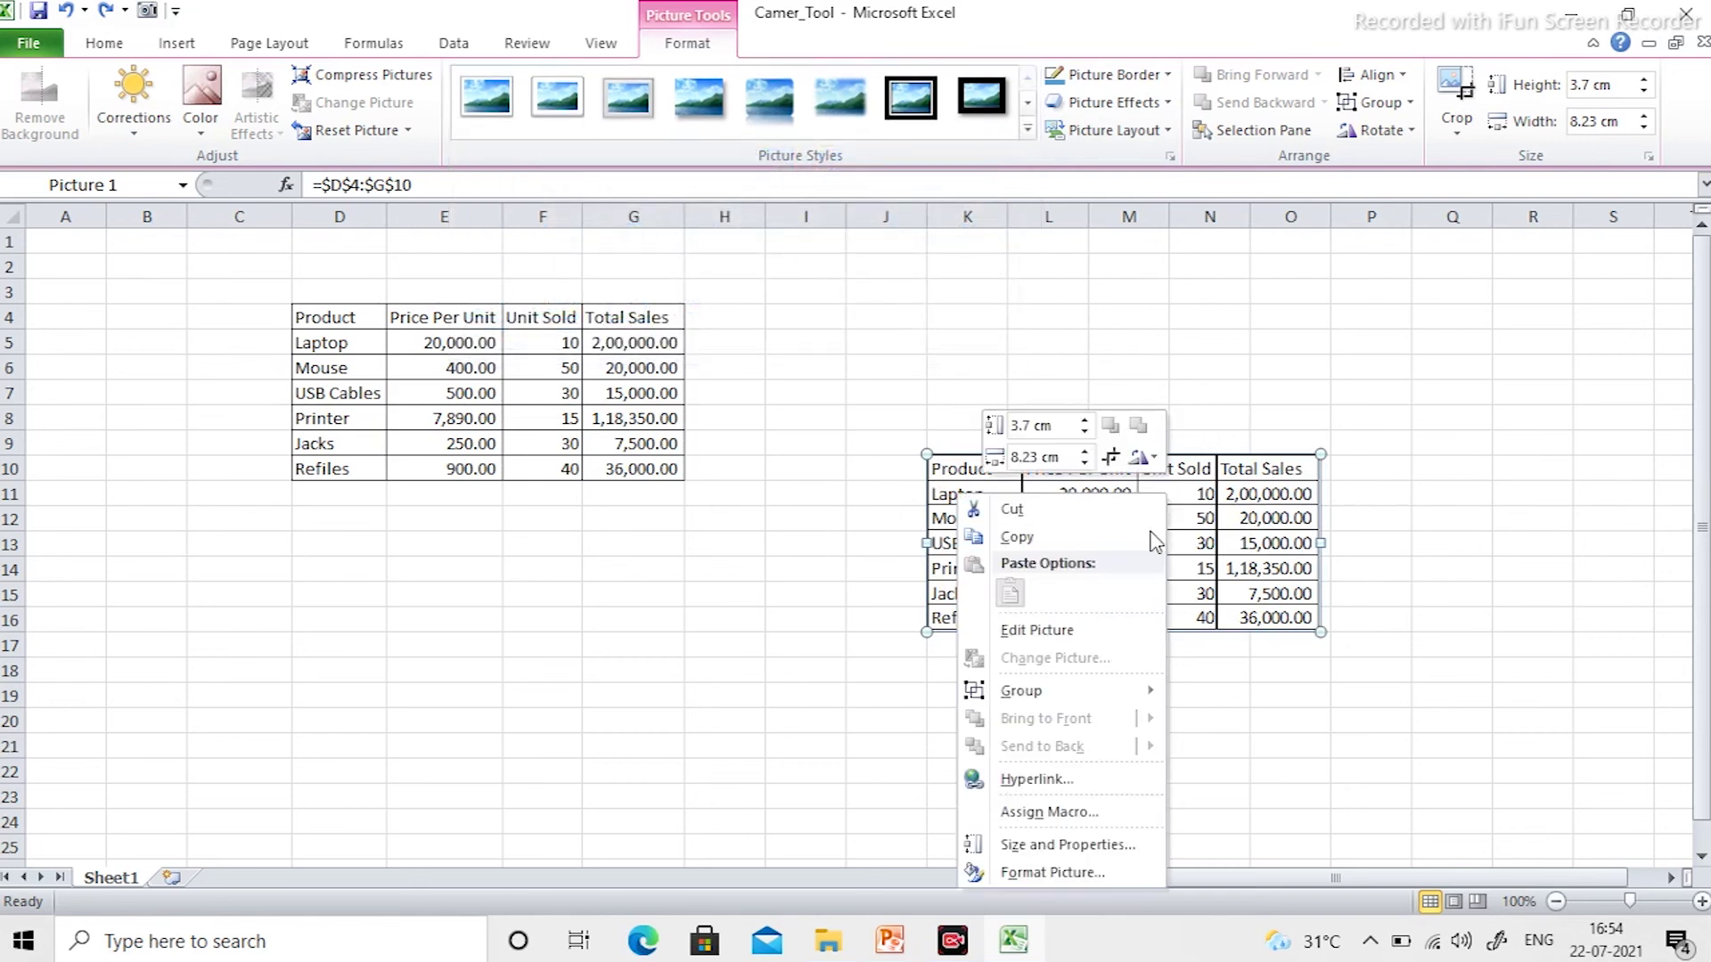
click(1110, 457)
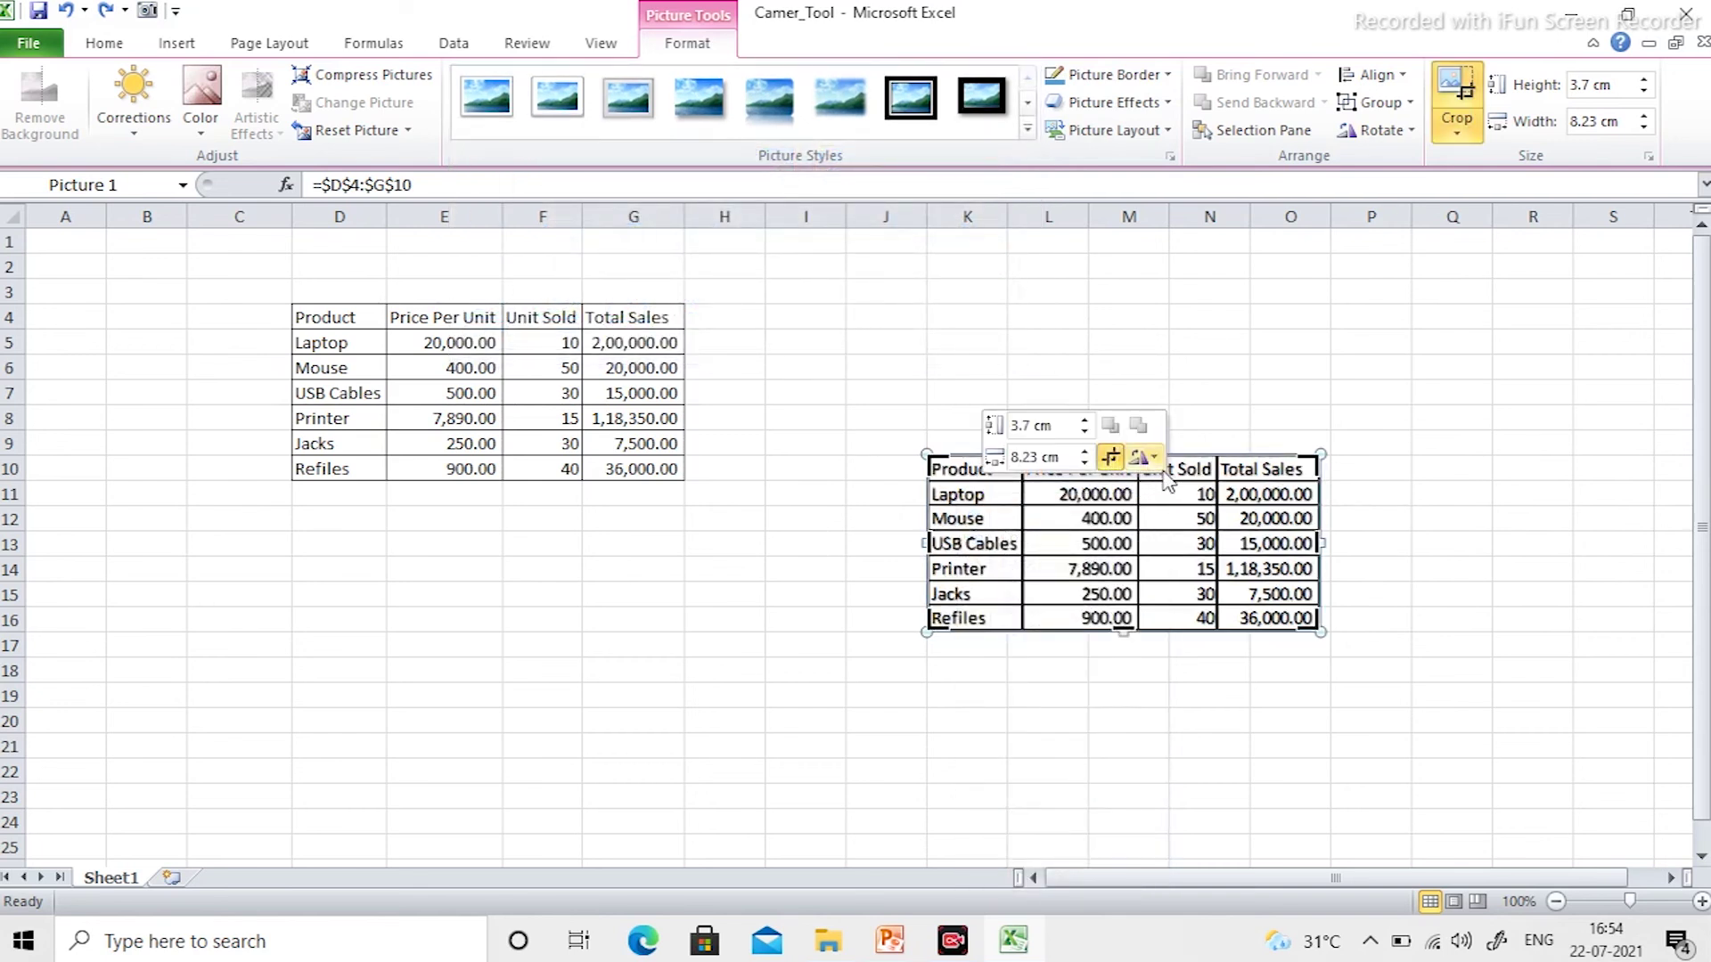
drag(1315, 457, 1299, 486)
key(ctrl+z)
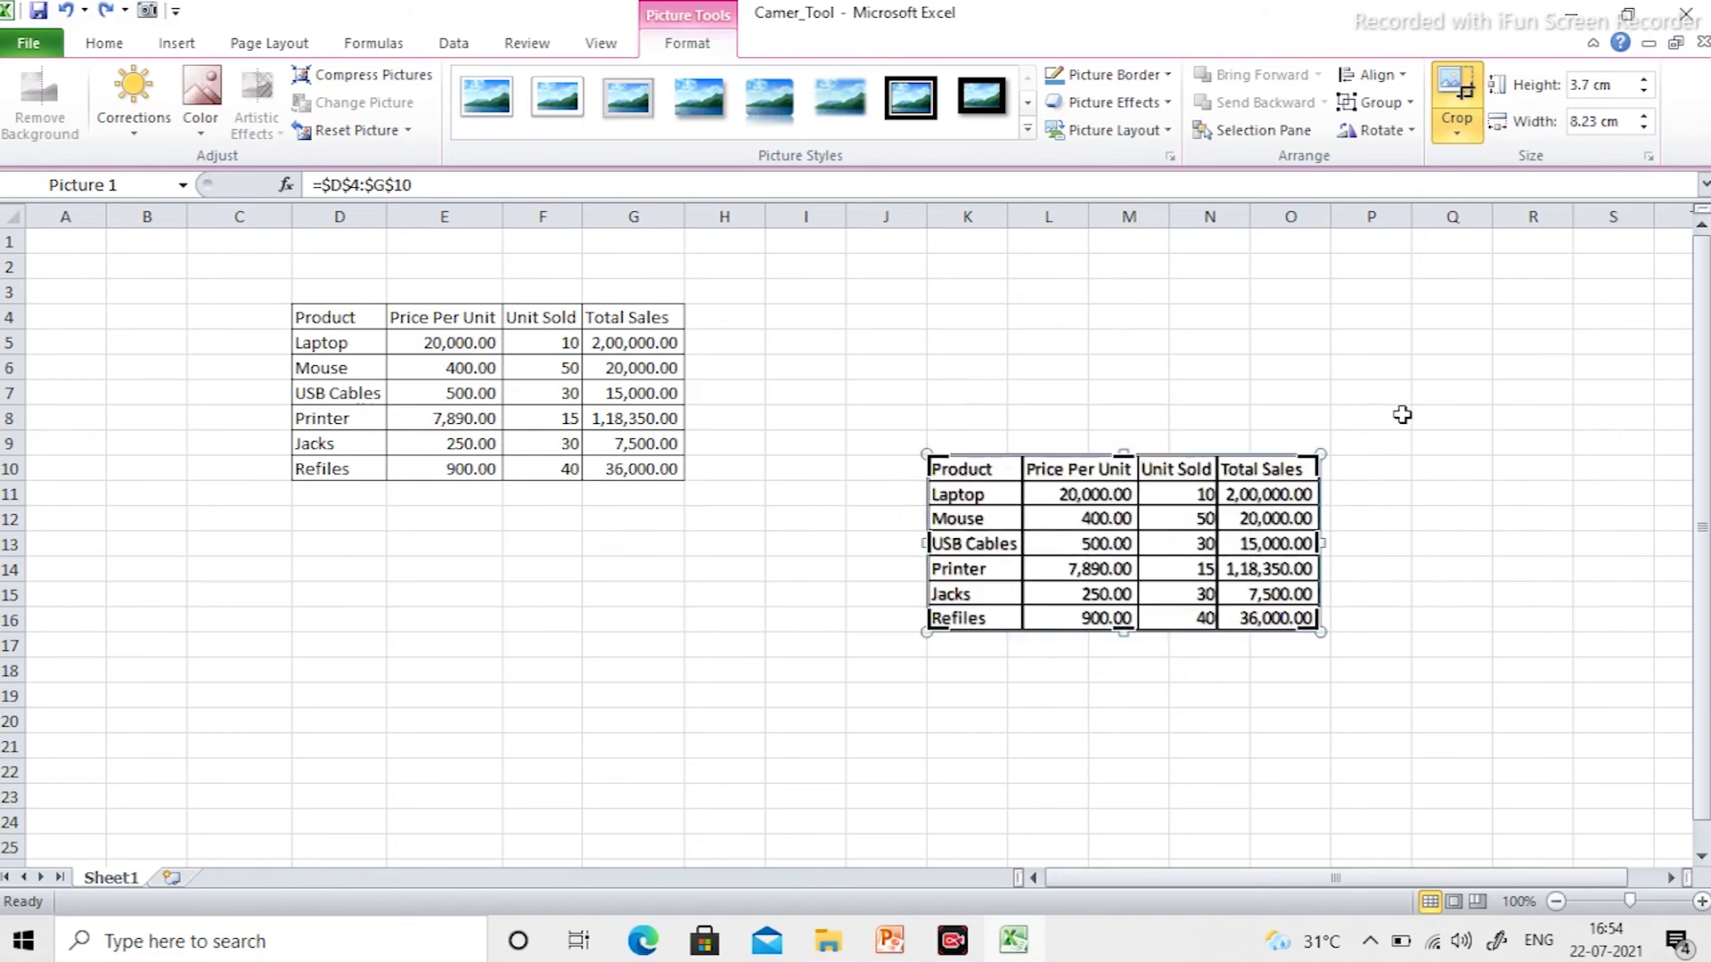
click(1405, 415)
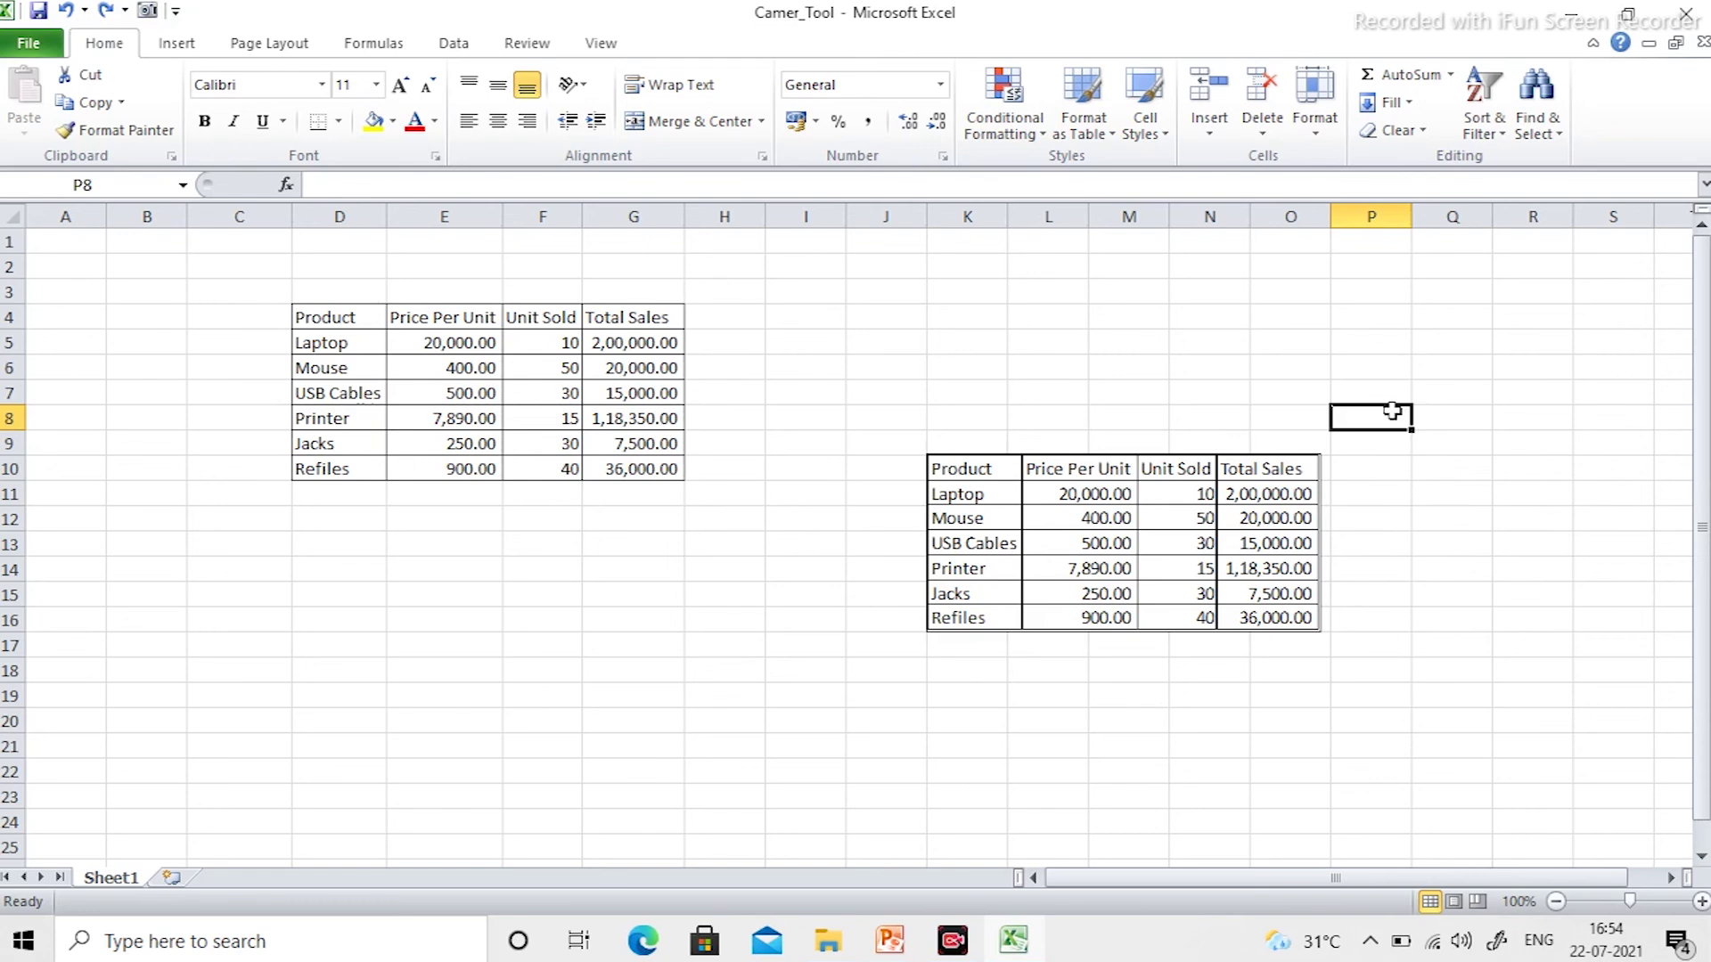
- Insert a new worksheet and place a Camera picture of Sheet1's table D4:G10 on it at about C6
click(171, 877)
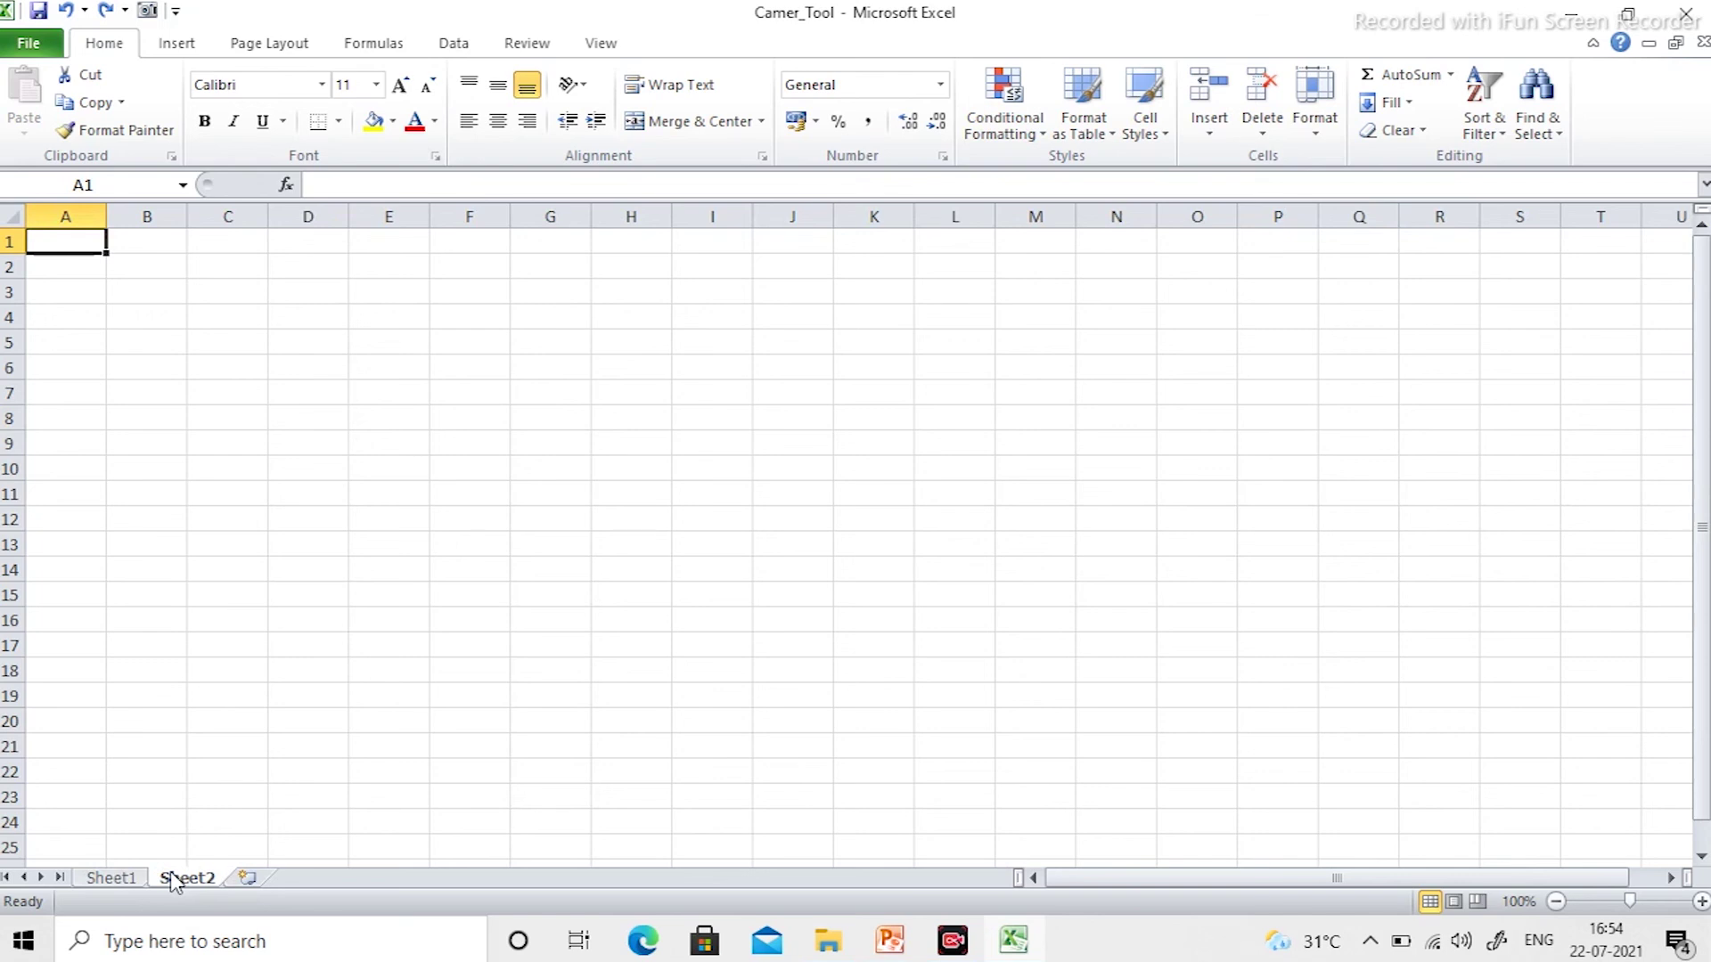
click(207, 333)
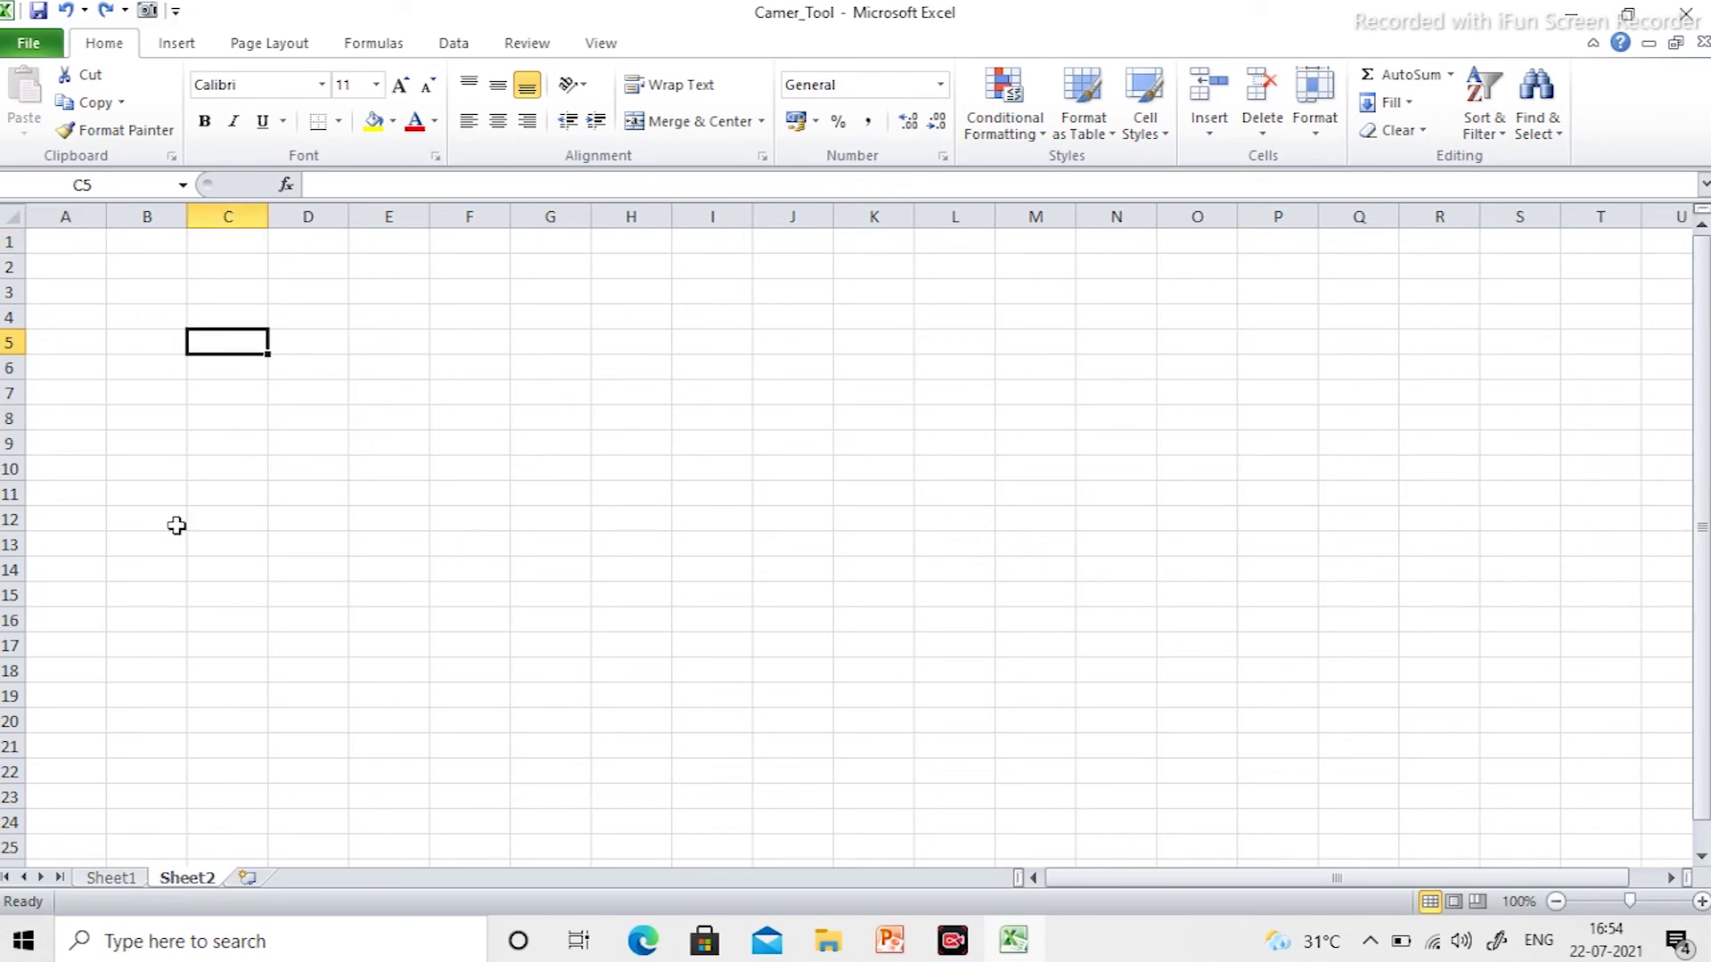
click(110, 878)
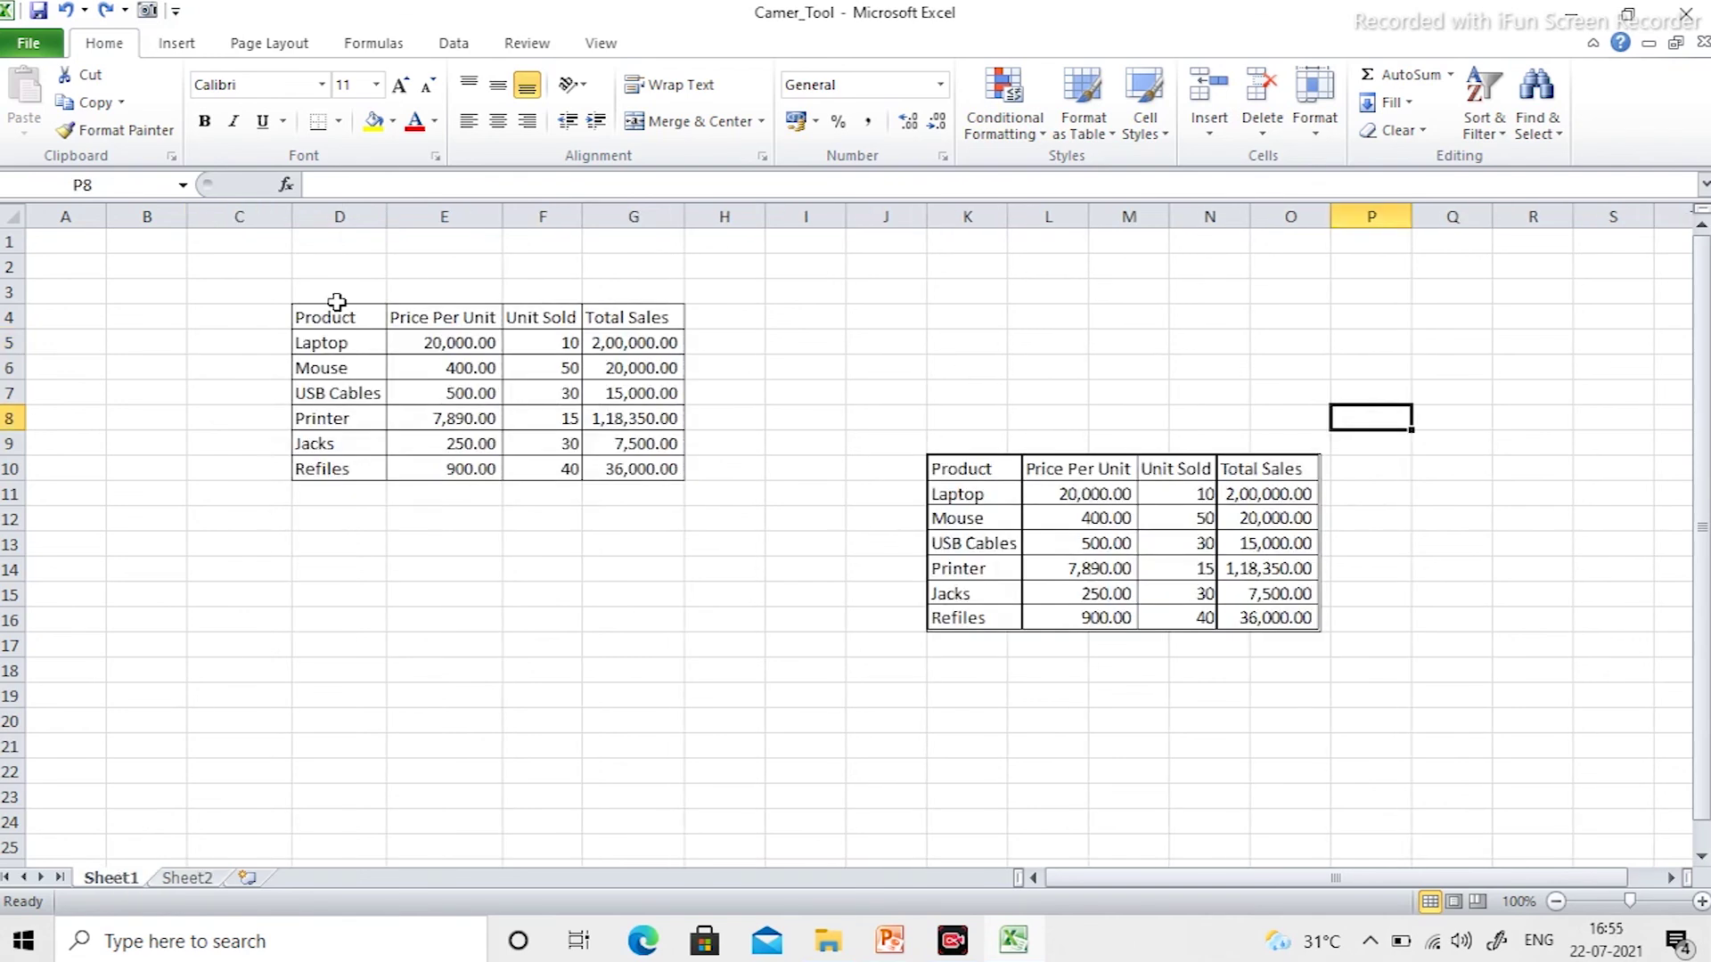
drag(337, 314, 615, 459)
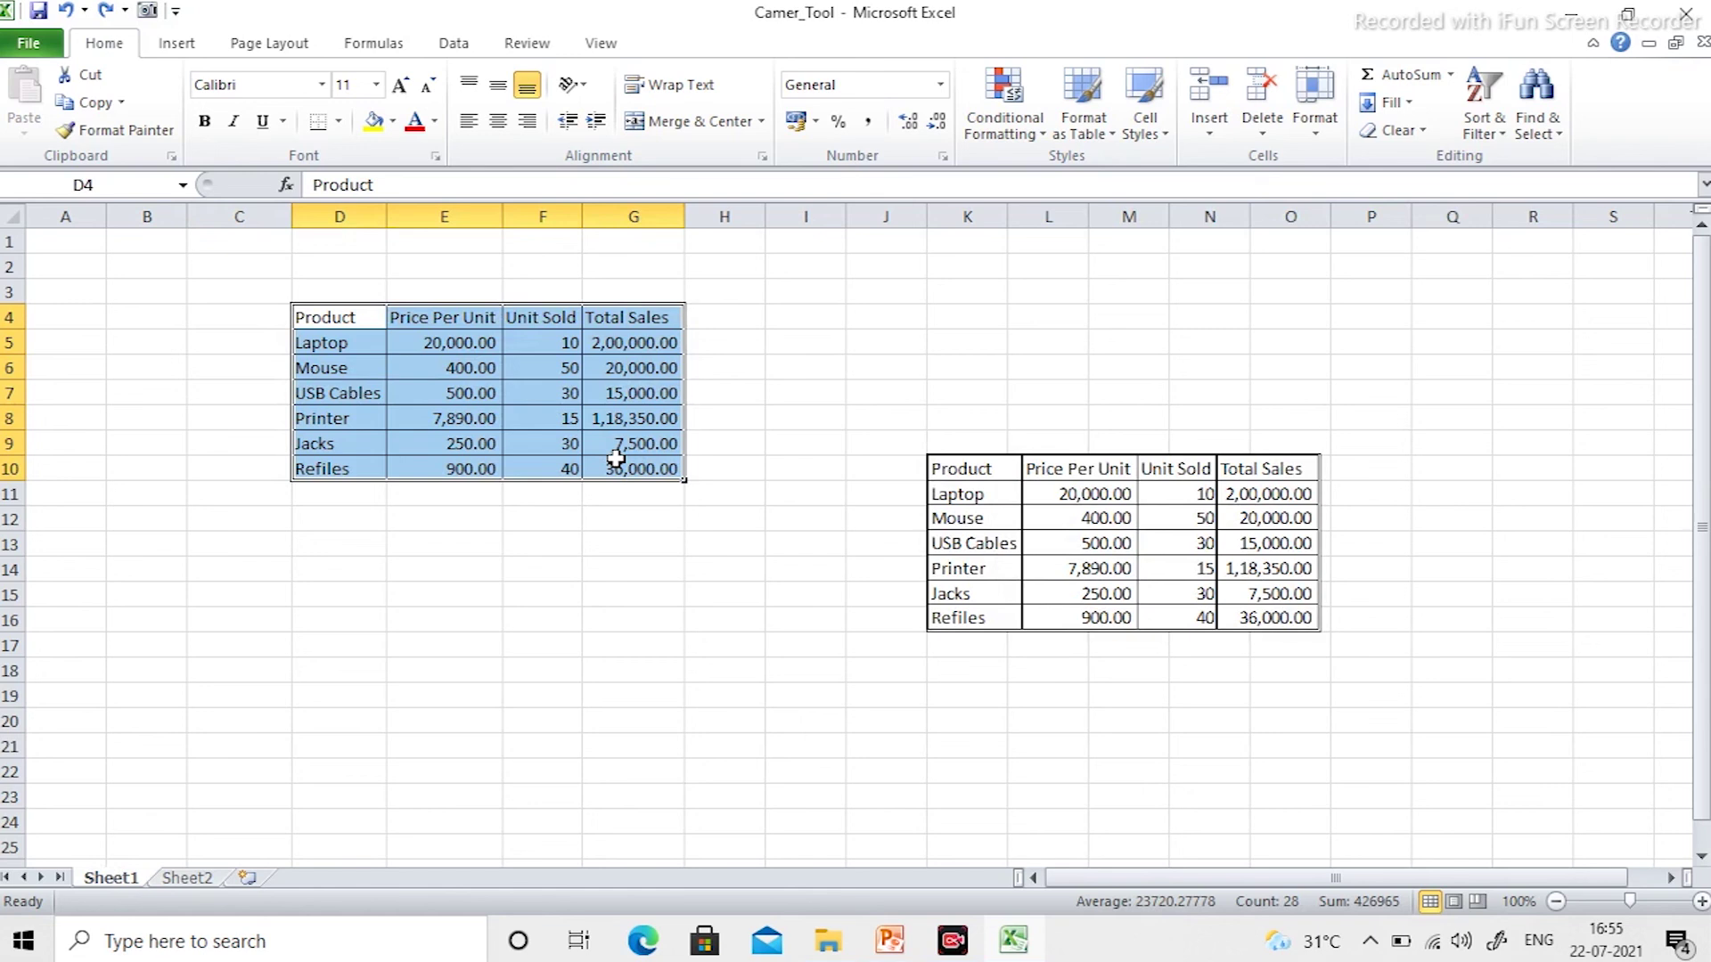
click(147, 11)
click(186, 878)
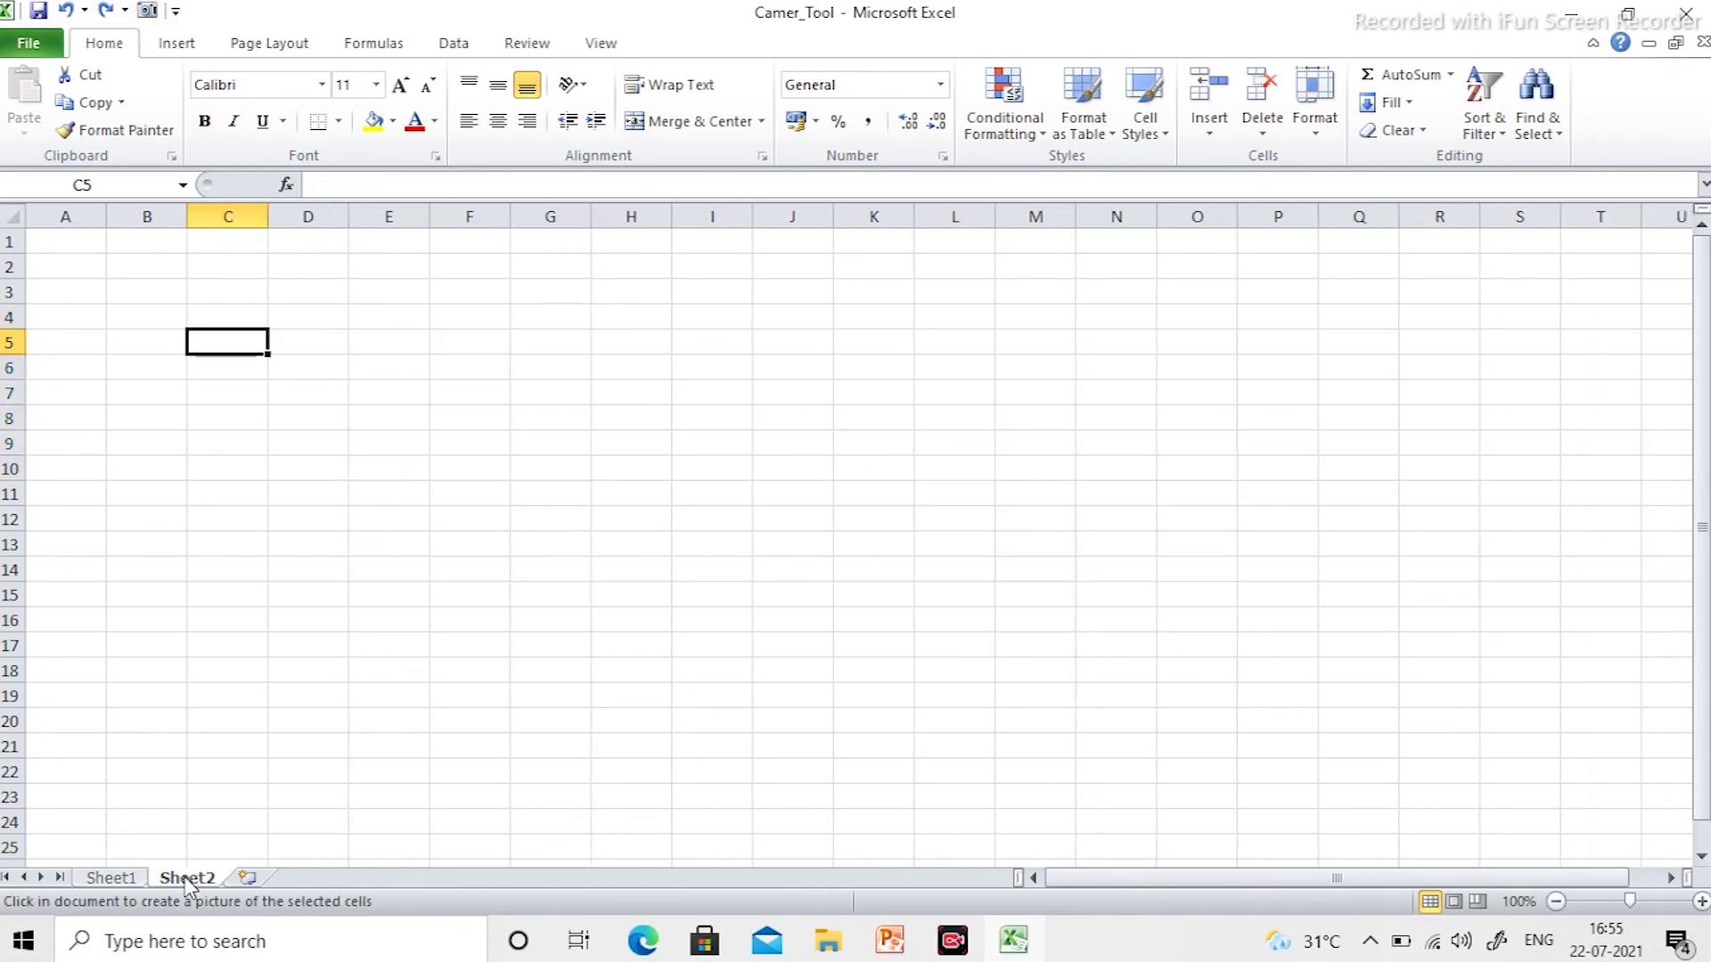
mouse_move(198, 369)
mouse_down()
mouse_move(291, 447)
mouse_move(473, 484)
mouse_up()
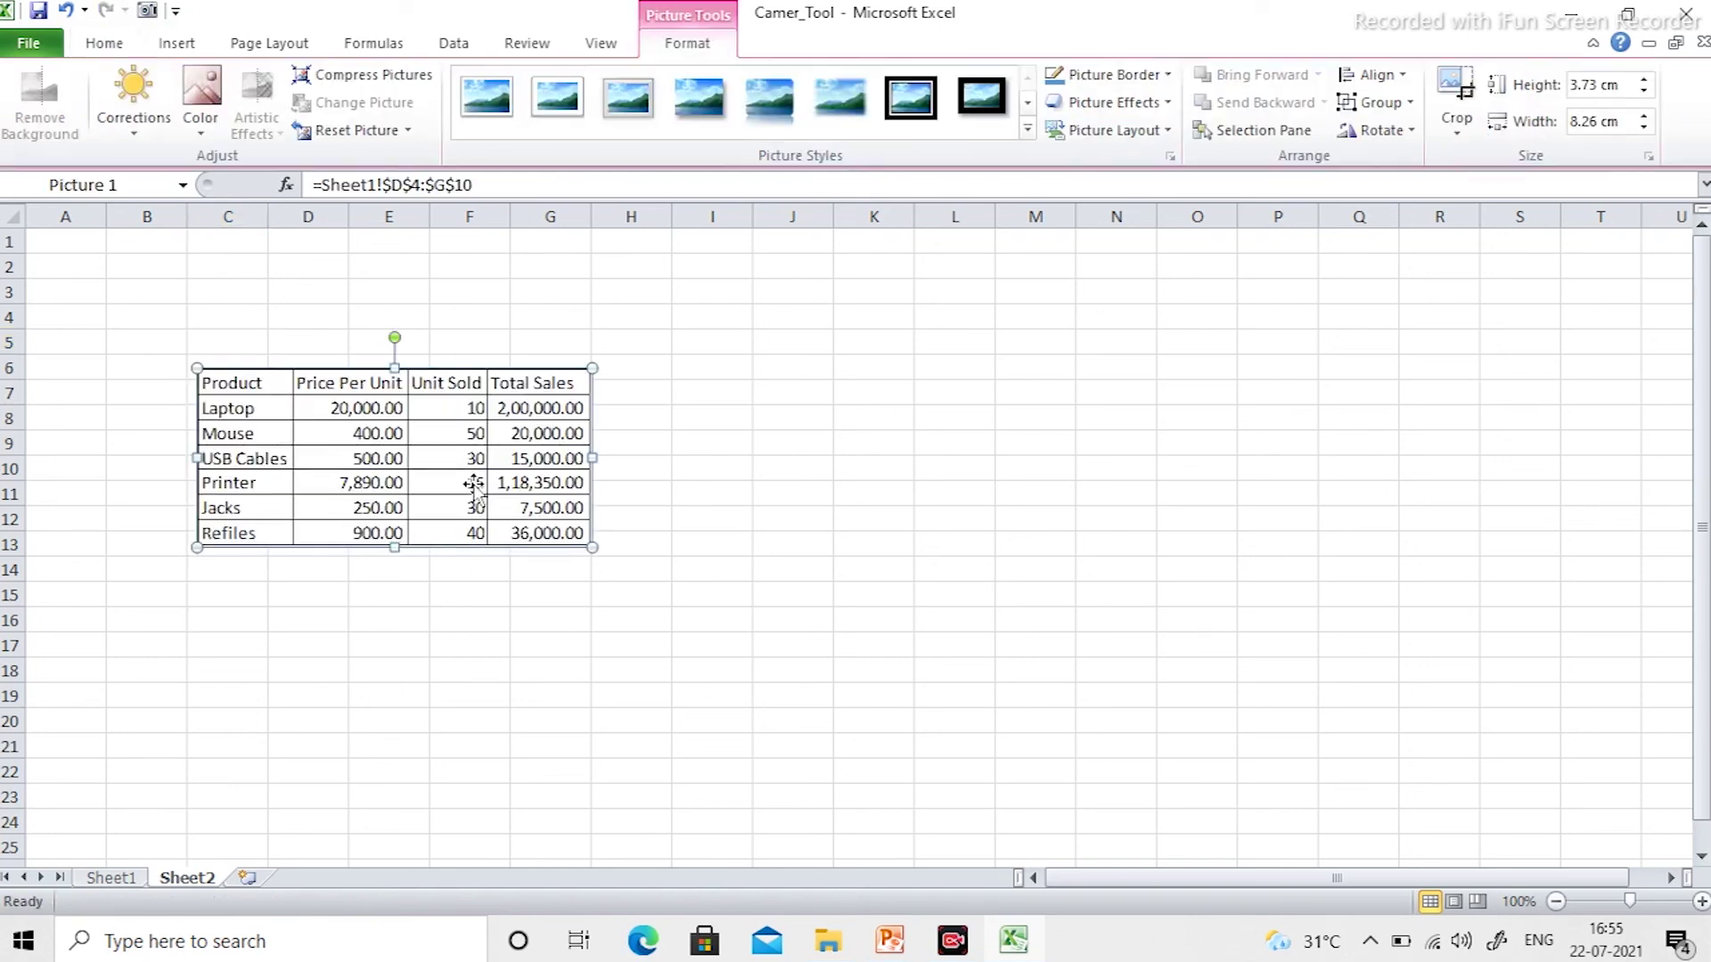
click(611, 596)
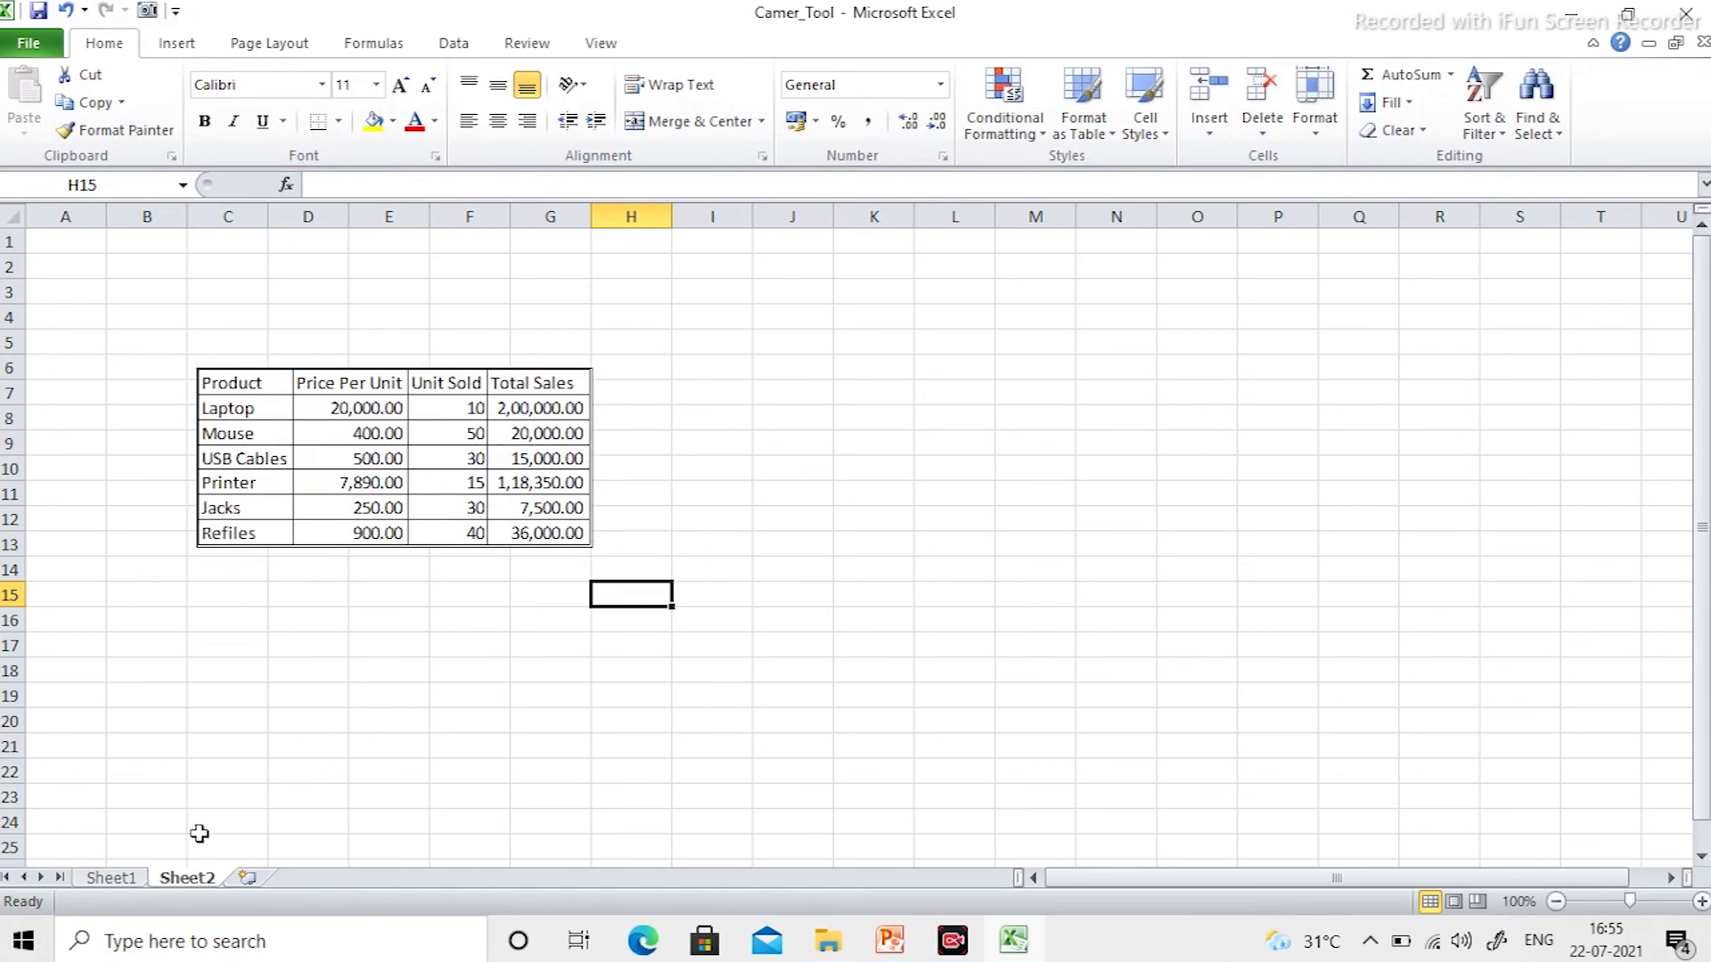
- Compare the source references of the linked pictures on Sheet1 and Sheet2
click(114, 881)
click(1002, 554)
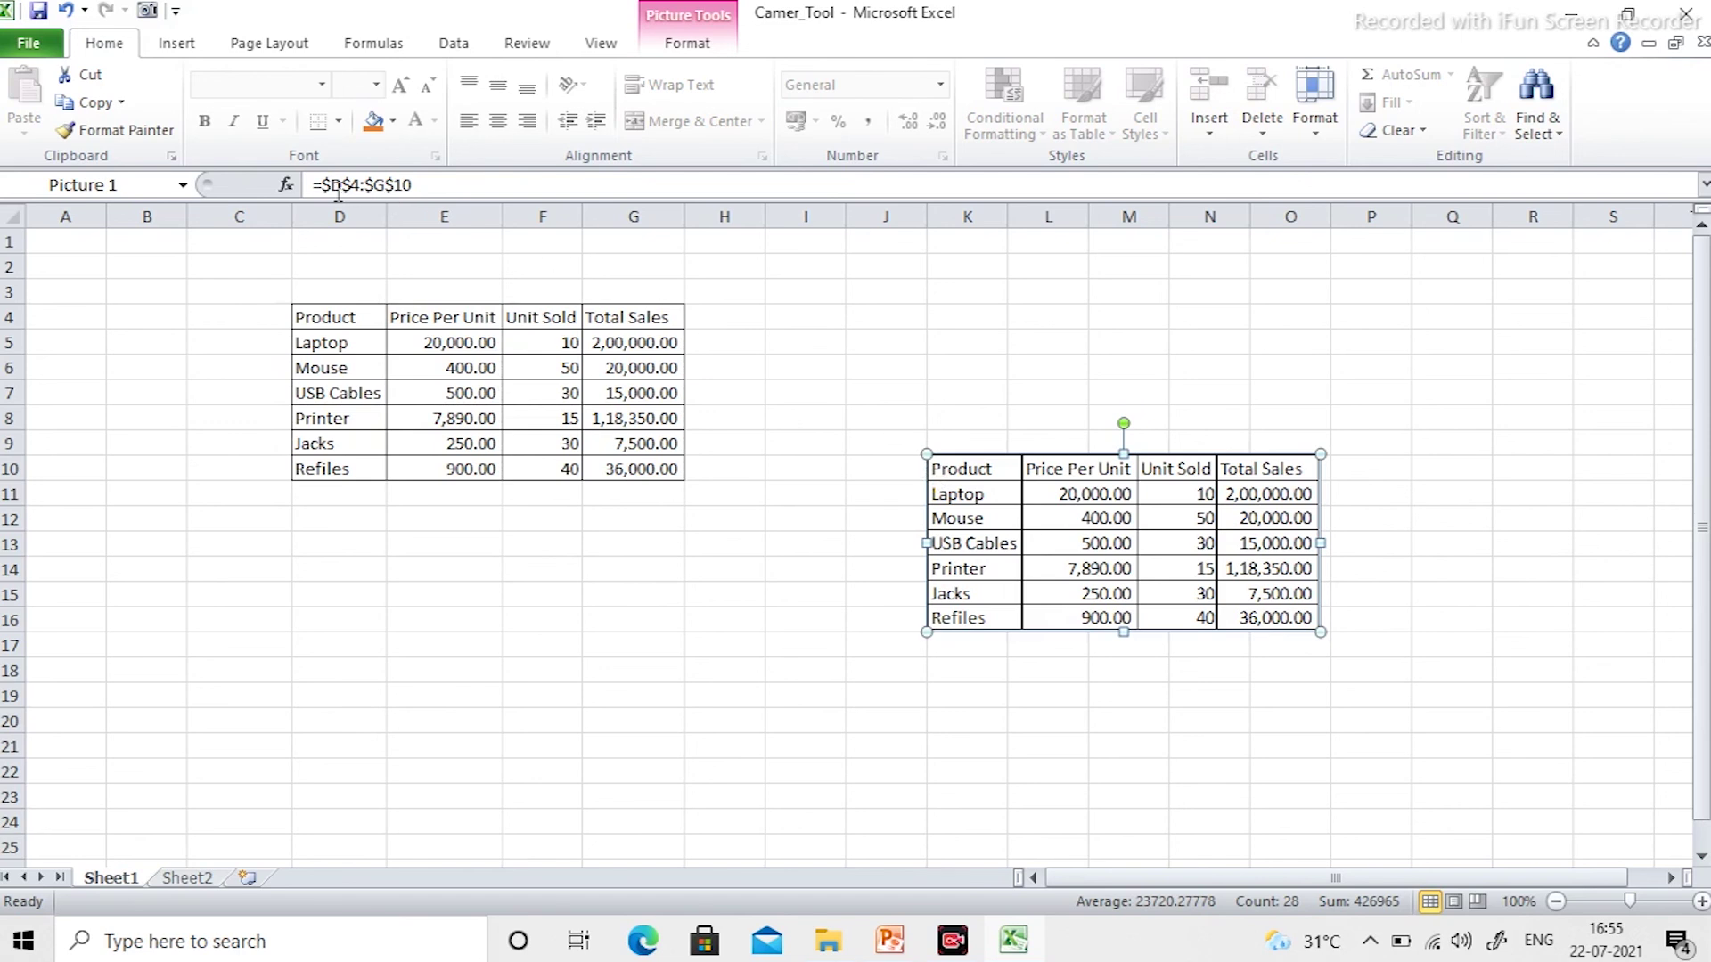
click(189, 881)
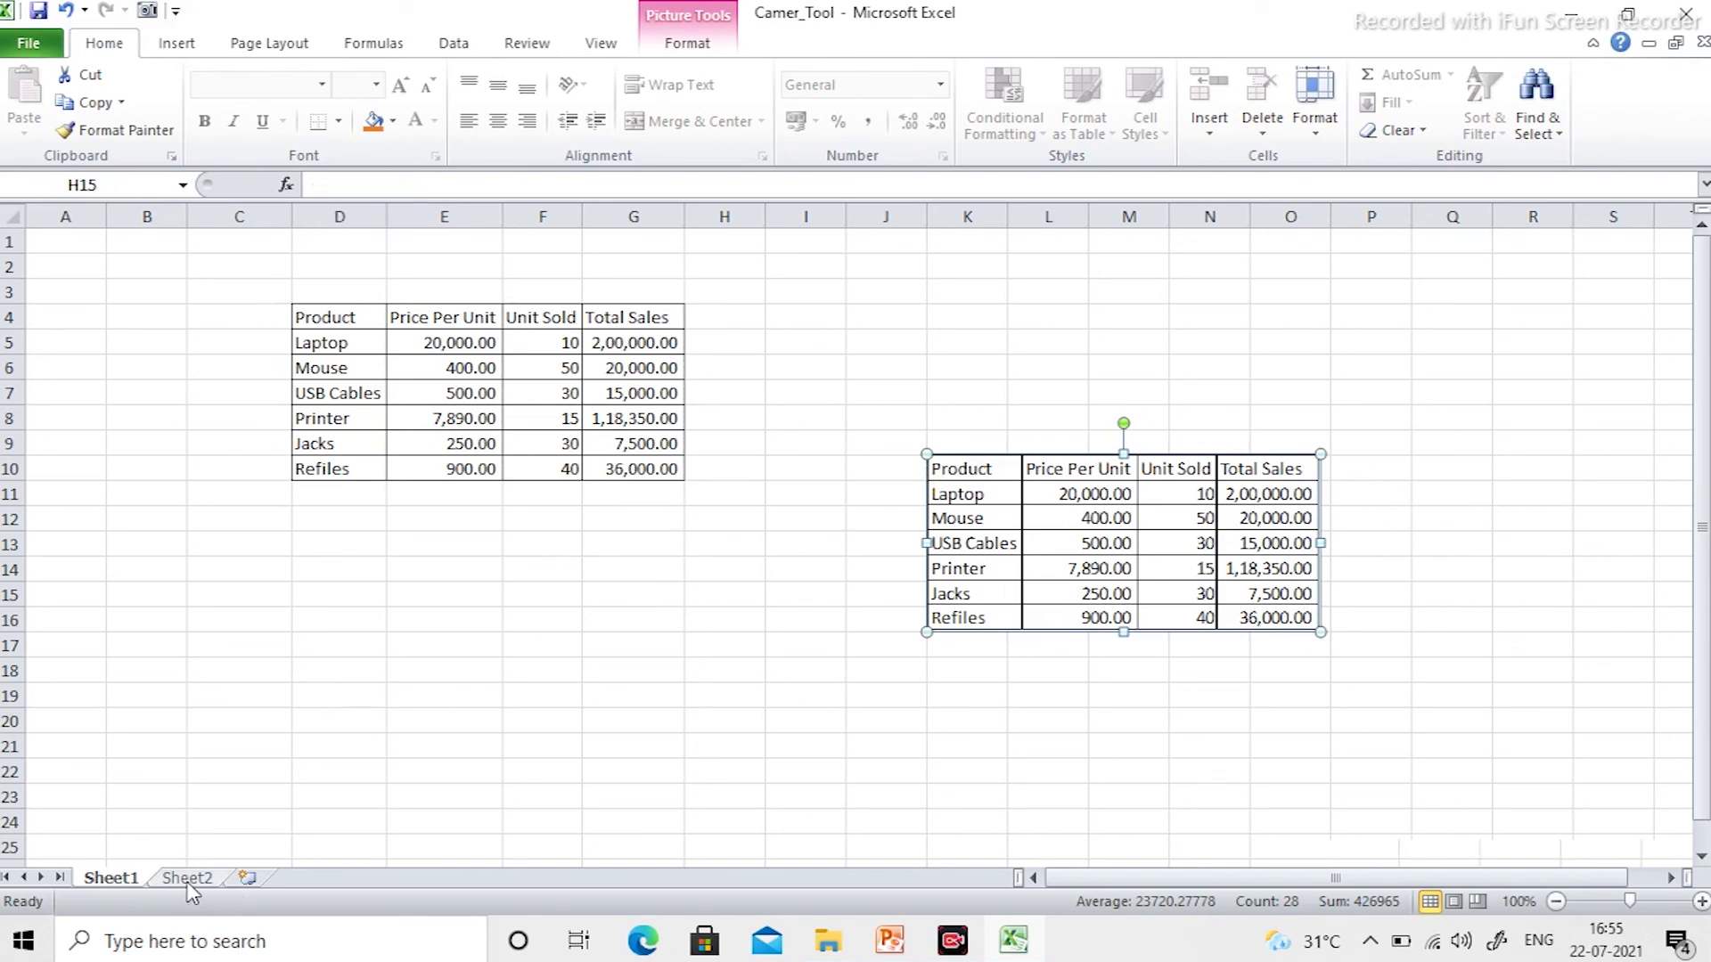
click(420, 503)
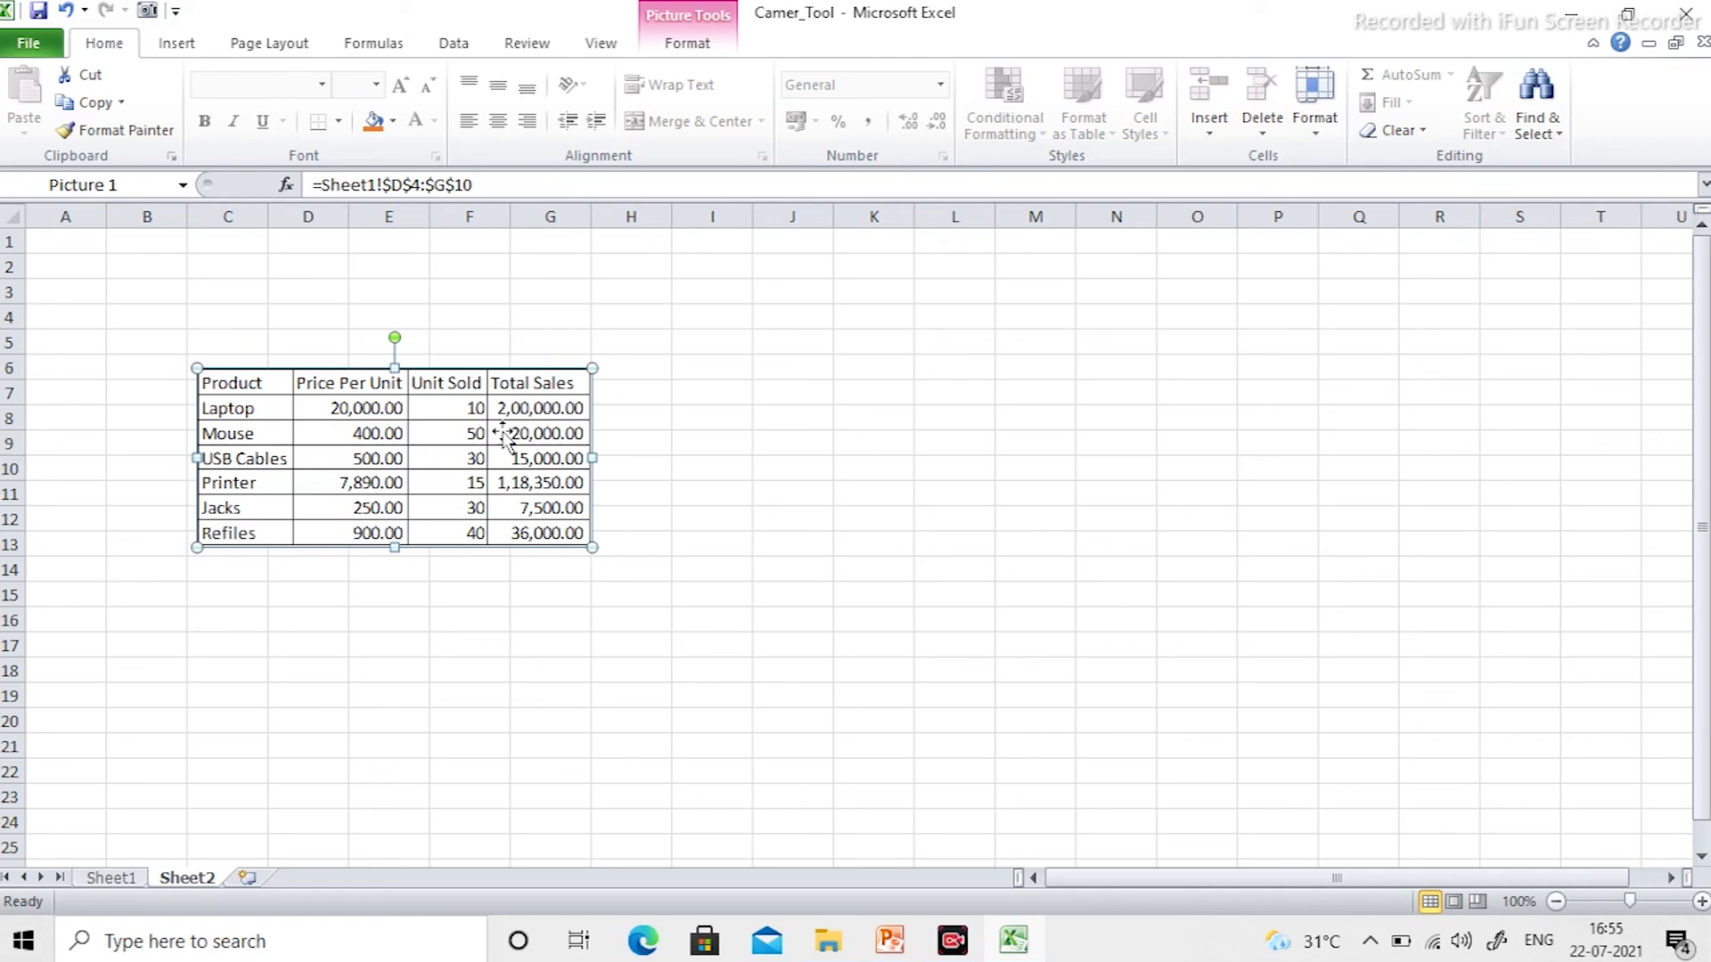
click(814, 613)
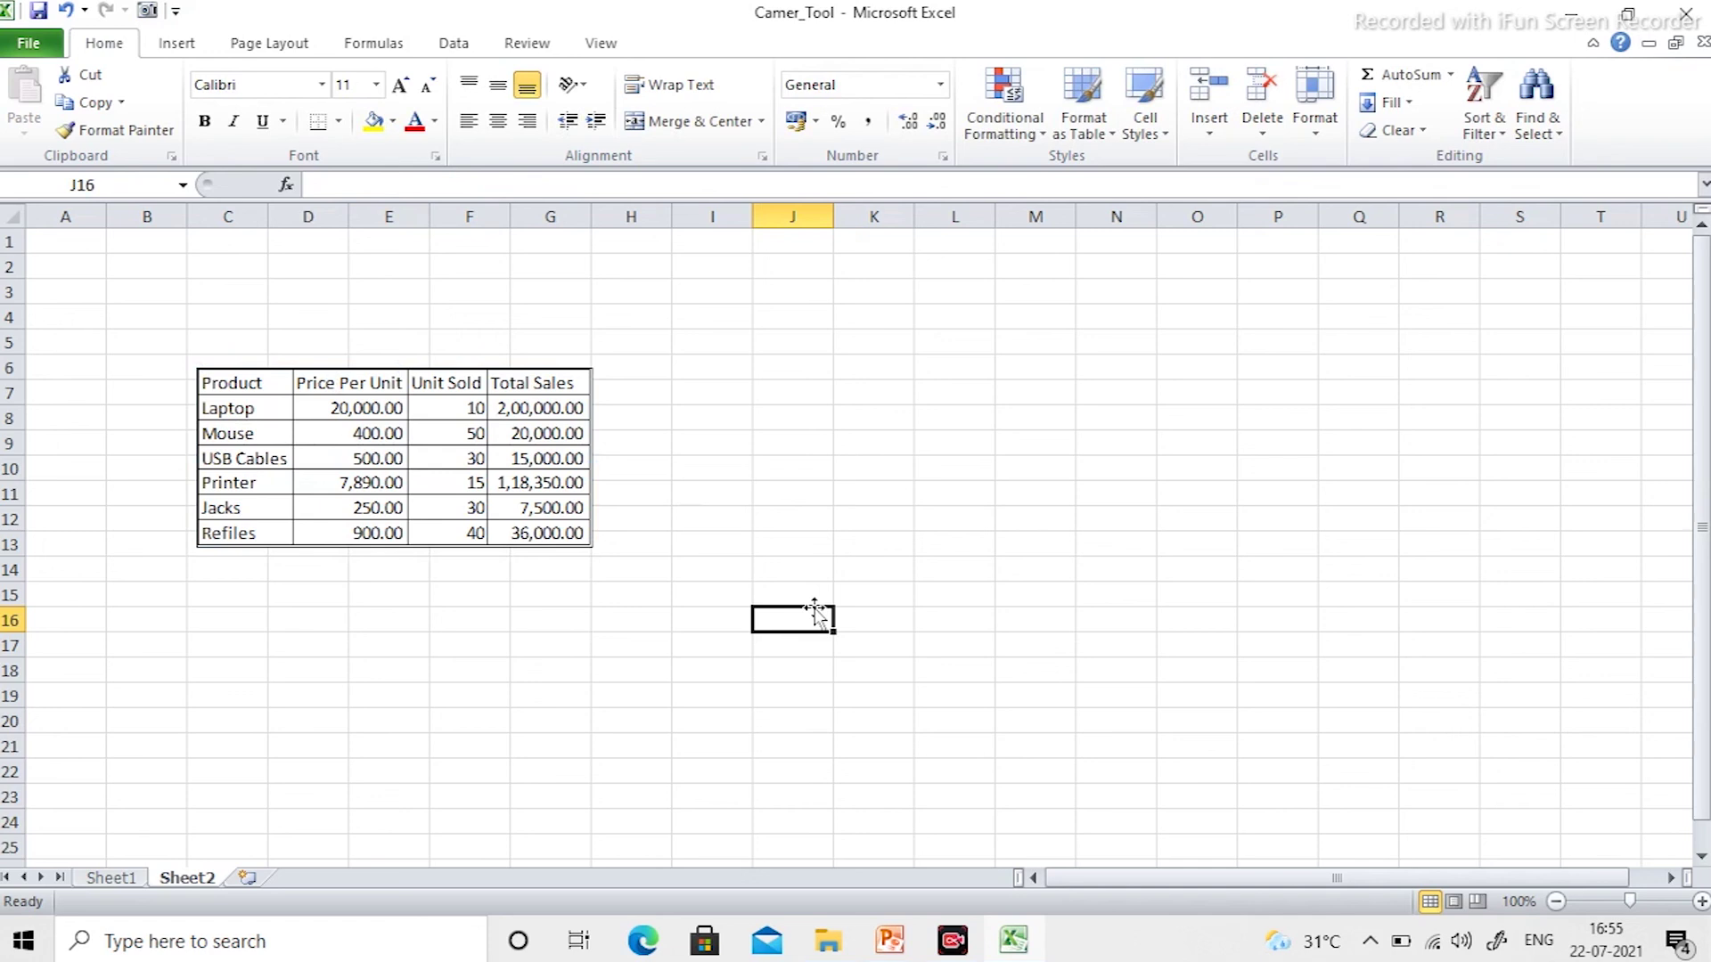